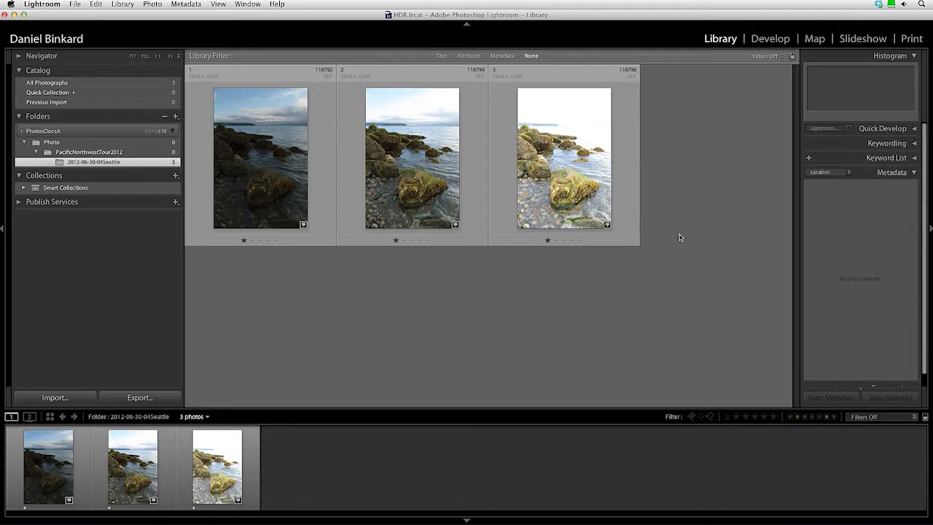
# Select the darkest shoreline exposure, 118792.nef, in the Library grid.
pyautogui.click(256, 194)
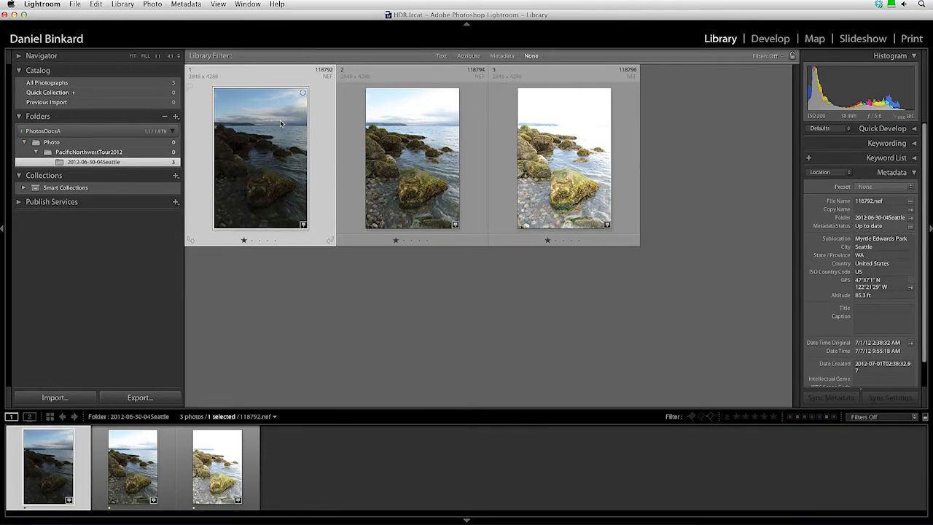
# Create a virtual copy (Copy 1) of 118792.nef from its context menu.
pyautogui.rightClick(241, 207)
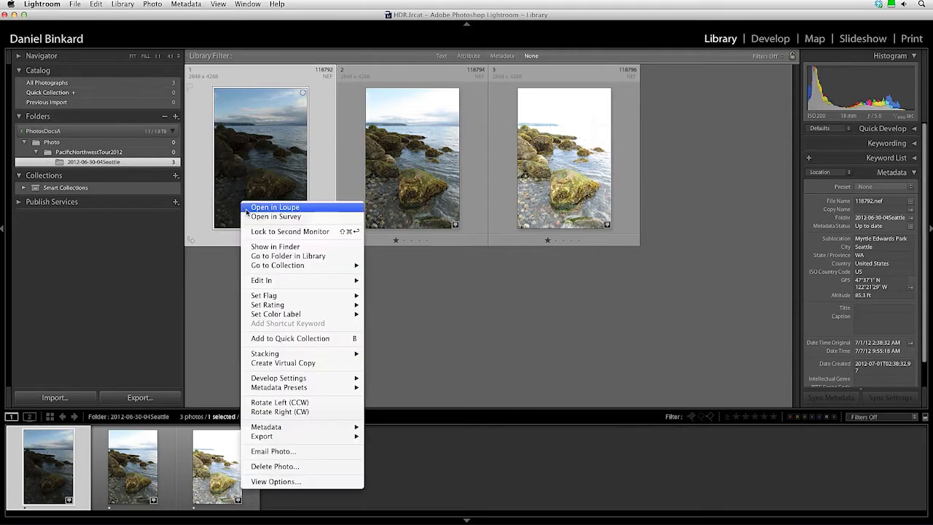
pyautogui.click(304, 363)
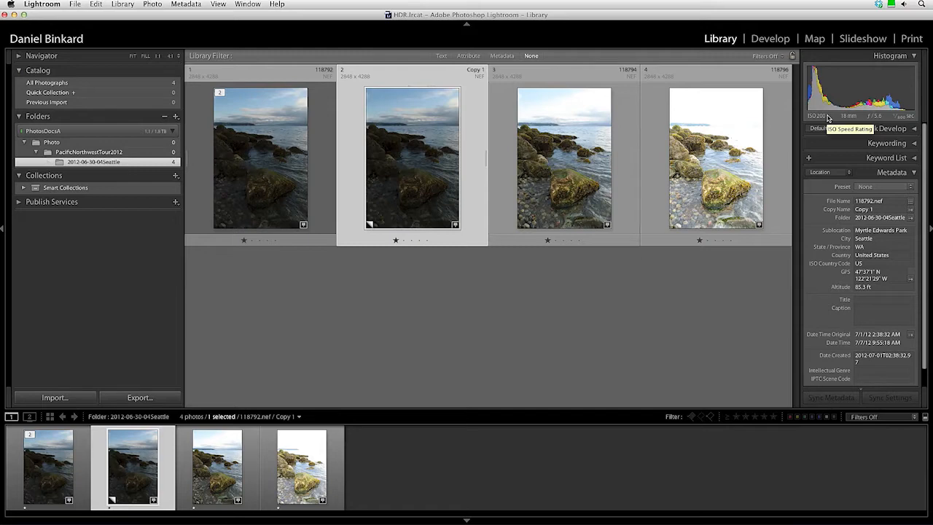
# In Develop, set the copy's Exposure to +0.75, Contrast to -25 and Highlights to about -25.
pyautogui.click(770, 40)
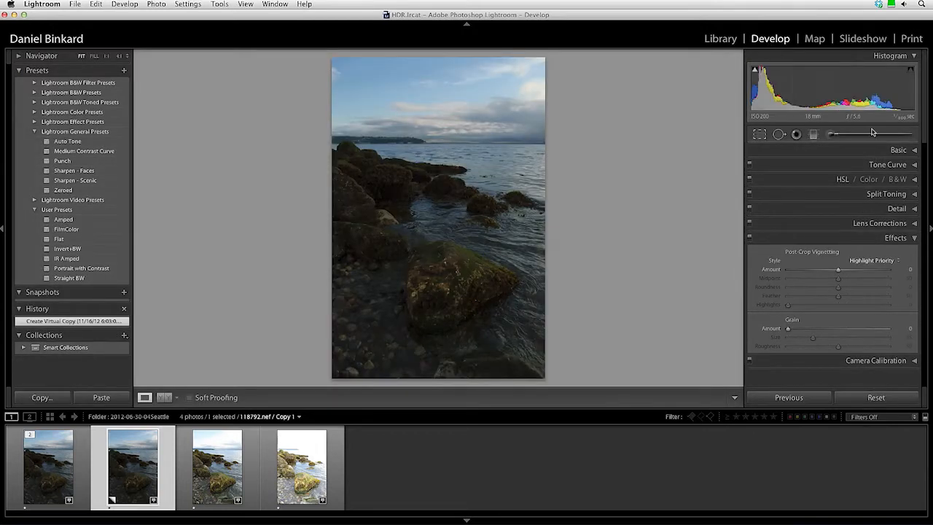
pyautogui.click(907, 151)
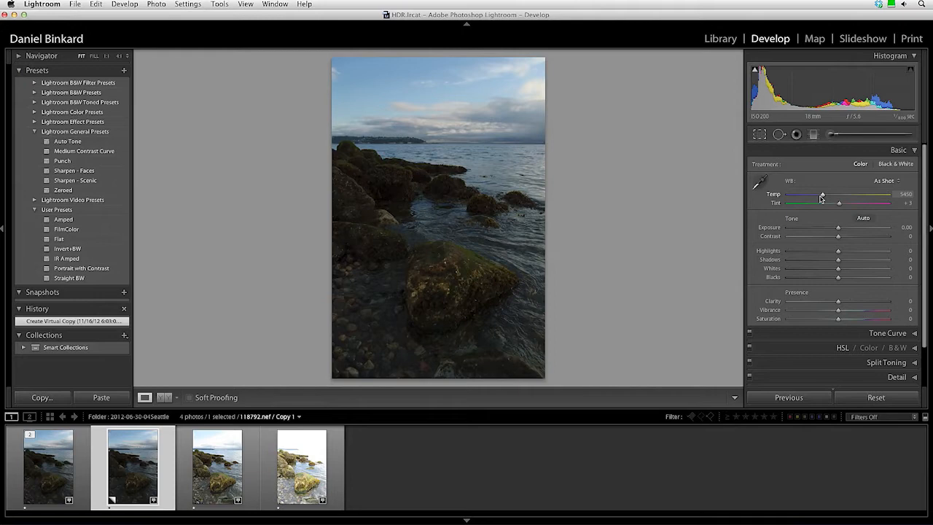
pyautogui.moveTo(838, 230); pyautogui.dragTo(843, 230)
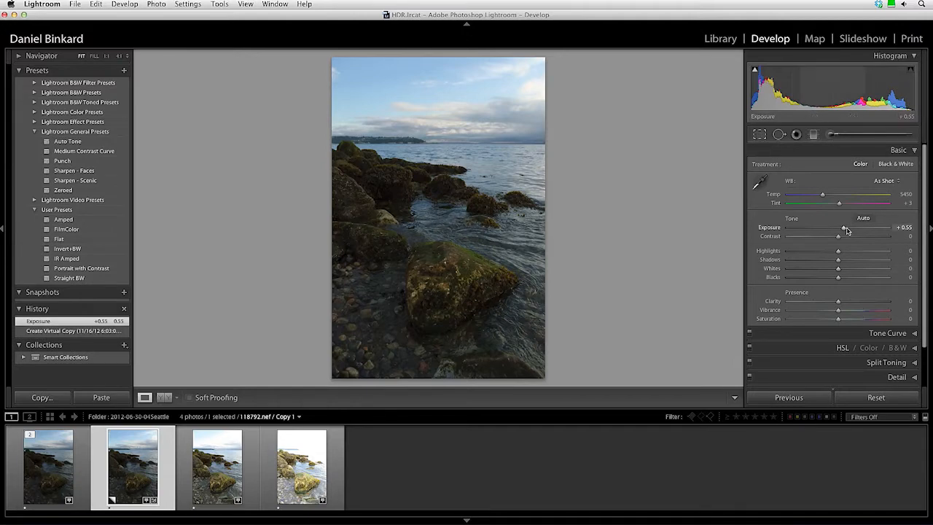
pyautogui.moveTo(845, 229); pyautogui.dragTo(846, 231)
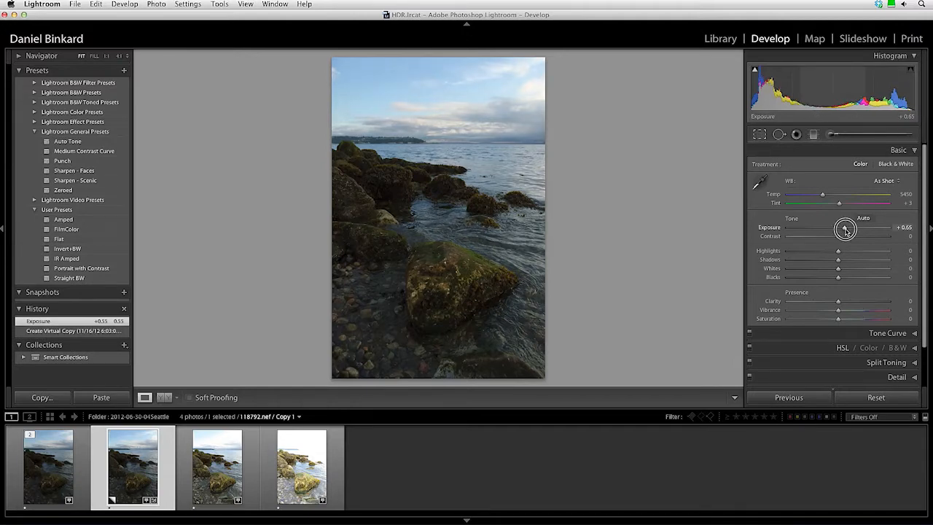
pyautogui.moveTo(846, 230); pyautogui.dragTo(846, 230)
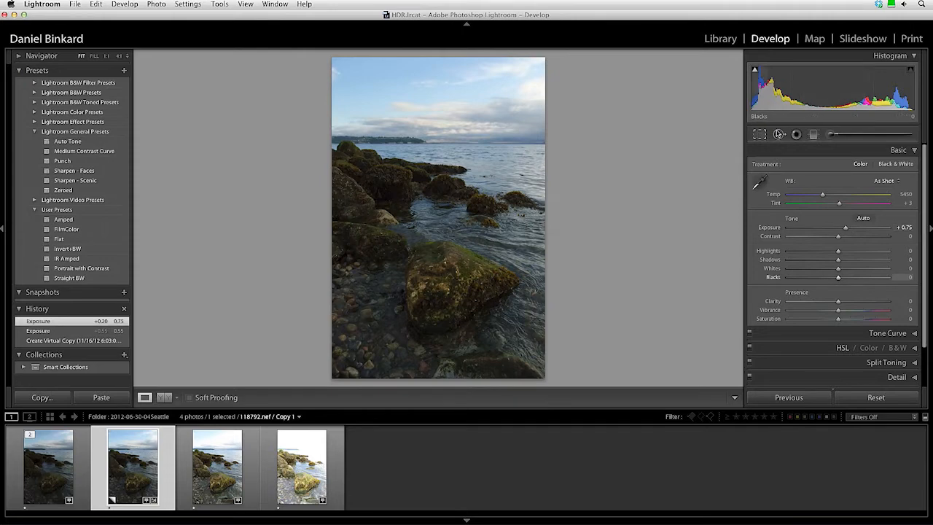
pyautogui.moveTo(839, 238); pyautogui.dragTo(826, 238)
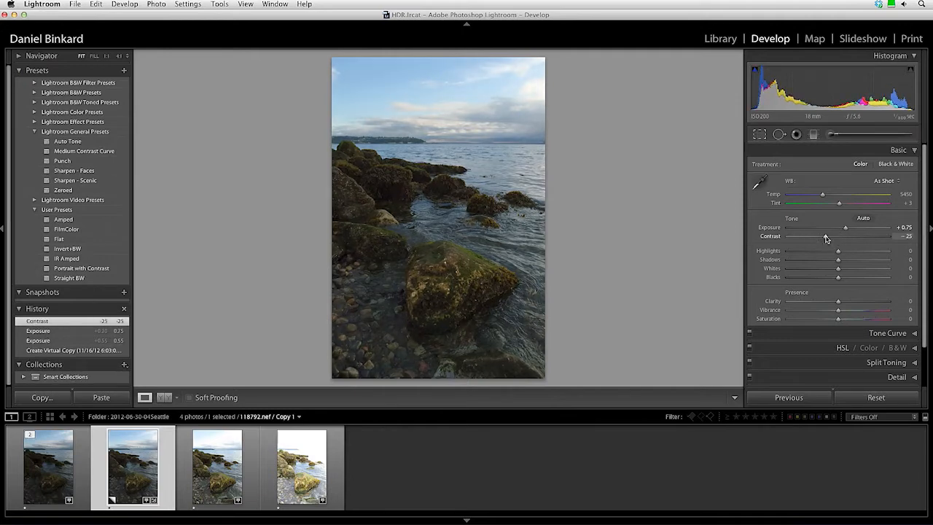
pyautogui.moveTo(840, 253); pyautogui.dragTo(870, 261)
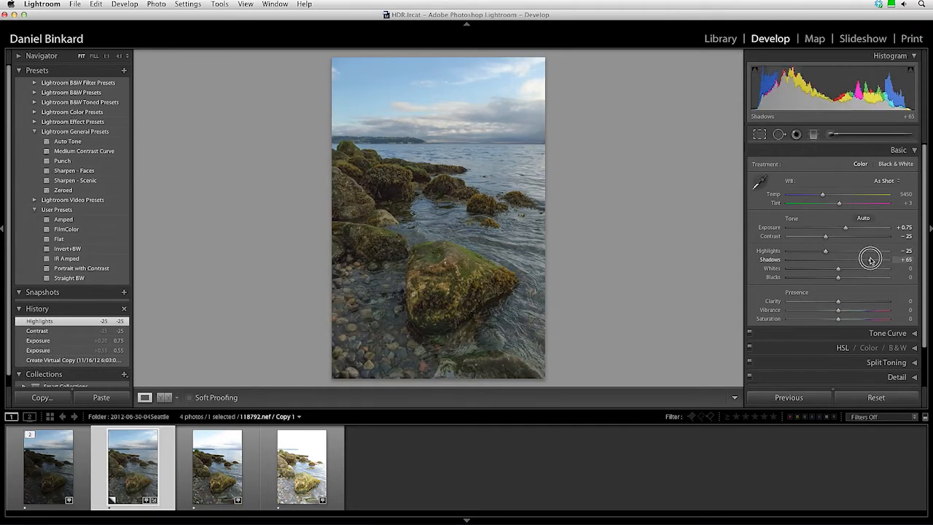
# Lift Shadows to +75, Whites to +10 and Clarity to +25 in the Basic panel.
pyautogui.moveTo(870, 260)
pyautogui.mouseDown()
pyautogui.moveTo(905, 260)
pyautogui.moveTo(875, 261)
pyautogui.mouseUp()
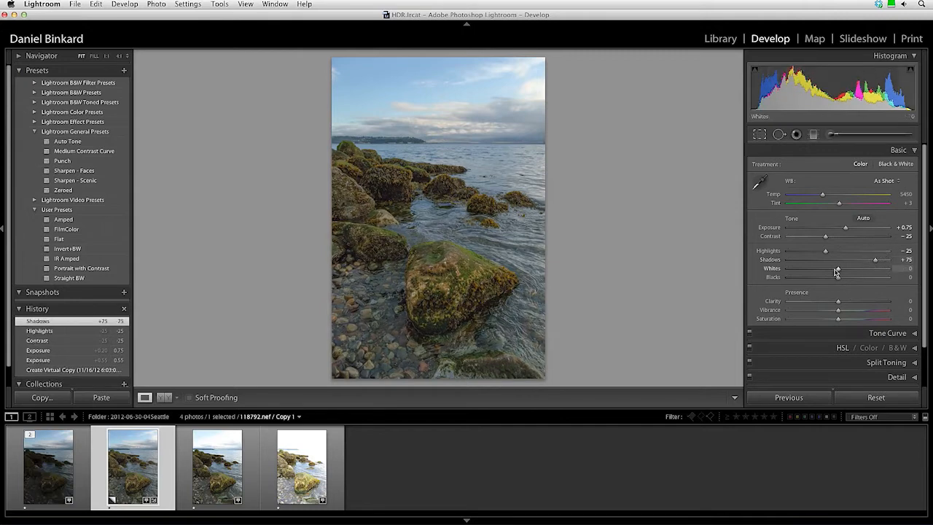
pyautogui.moveTo(839, 270); pyautogui.dragTo(826, 280)
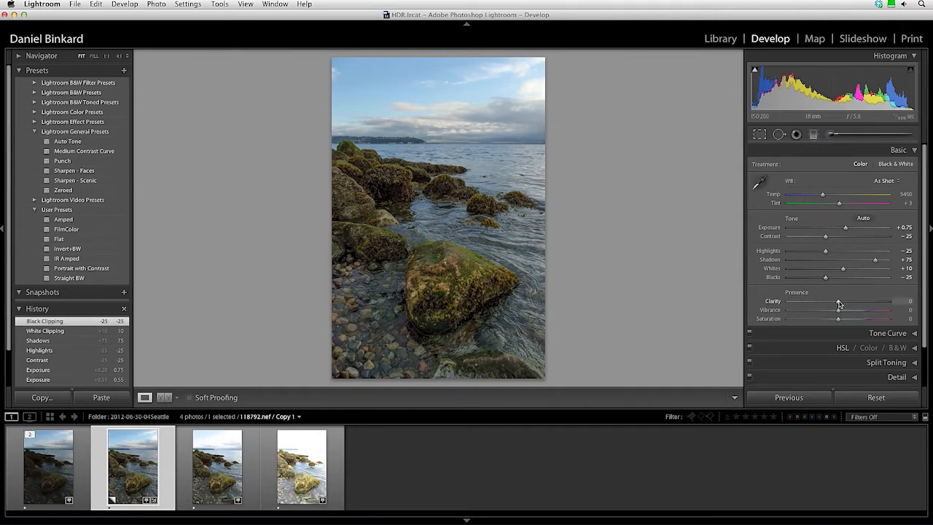
pyautogui.moveTo(839, 304); pyautogui.dragTo(852, 301)
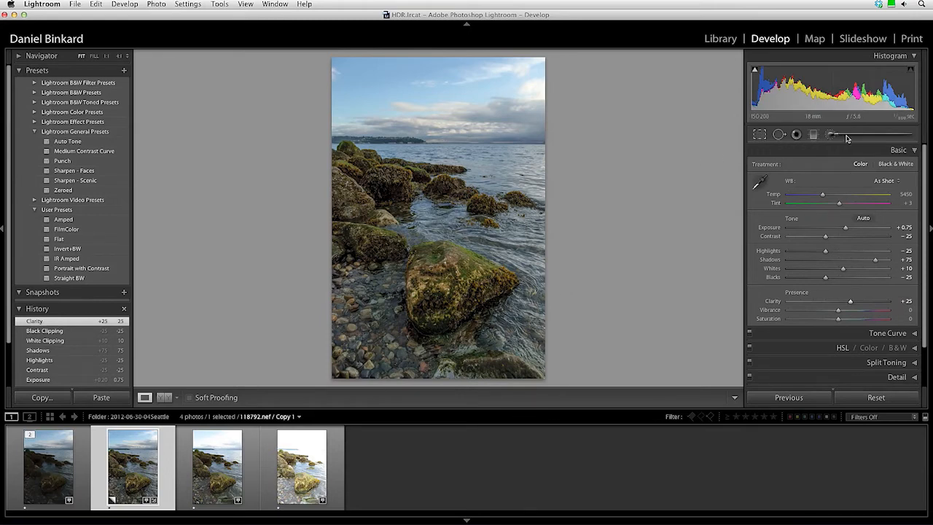
# Set up a graduated filter with Clarity 0 and Exposure 0.50.
pyautogui.click(901, 150)
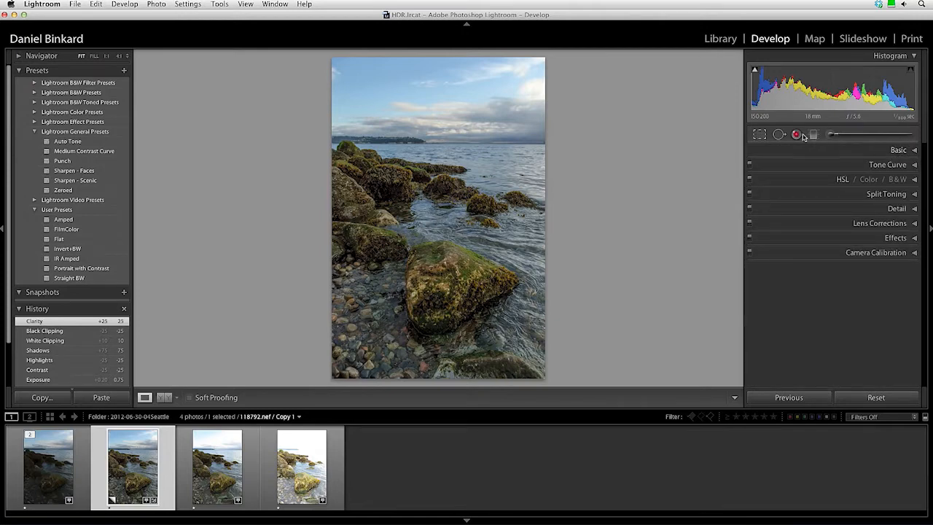
pyautogui.click(813, 135)
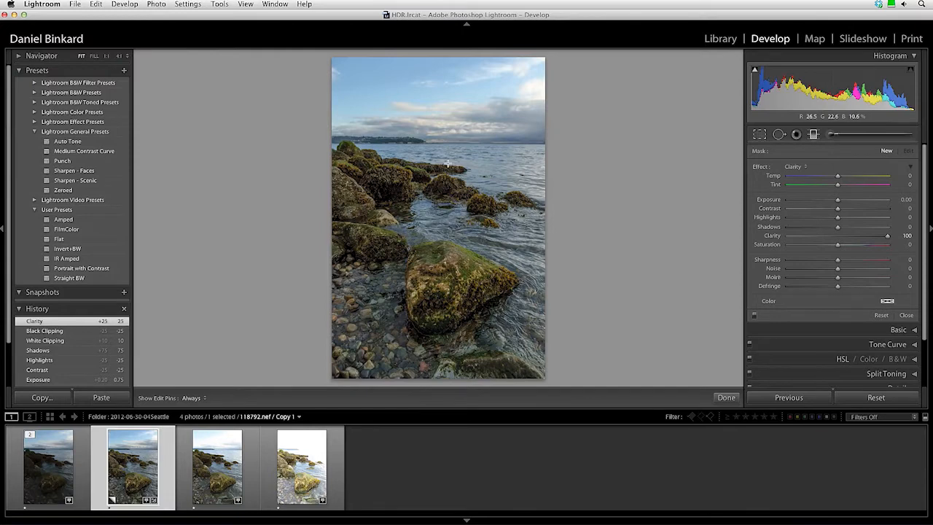
pyautogui.click(904, 235)
pyautogui.write('0')
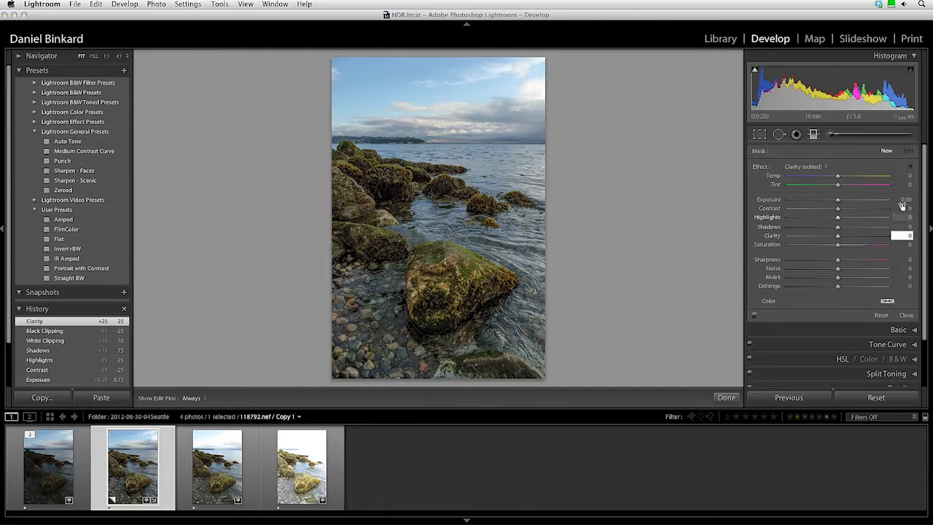
pyautogui.click(905, 200)
pyautogui.write('.5')
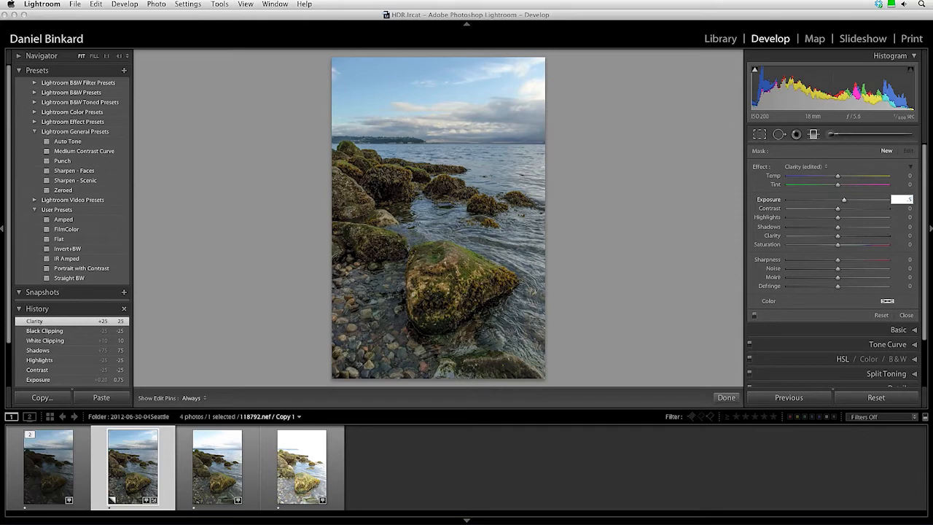
pyautogui.press('Return')
# Drag the filter up from the foreground rocks toward the horizon and raise its Contrast to 25.
pyautogui.moveTo(436, 226); pyautogui.dragTo(435, 105)
pyautogui.moveTo(448, 223); pyautogui.dragTo(446, 195)
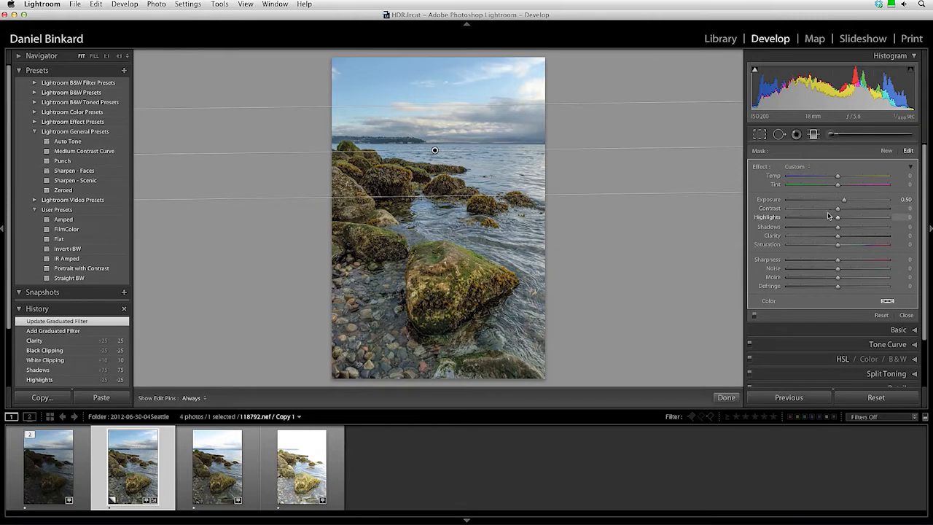
pyautogui.moveTo(837, 210); pyautogui.dragTo(845, 229)
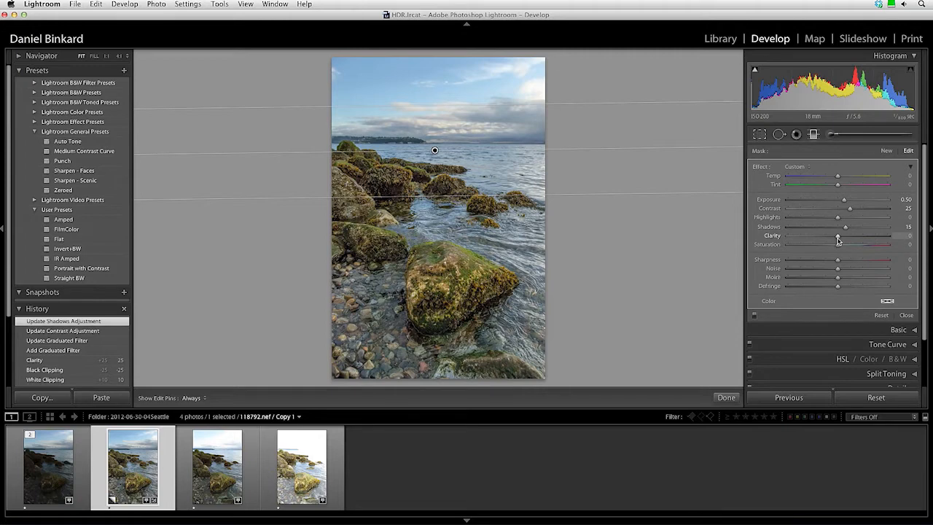
pyautogui.click(907, 316)
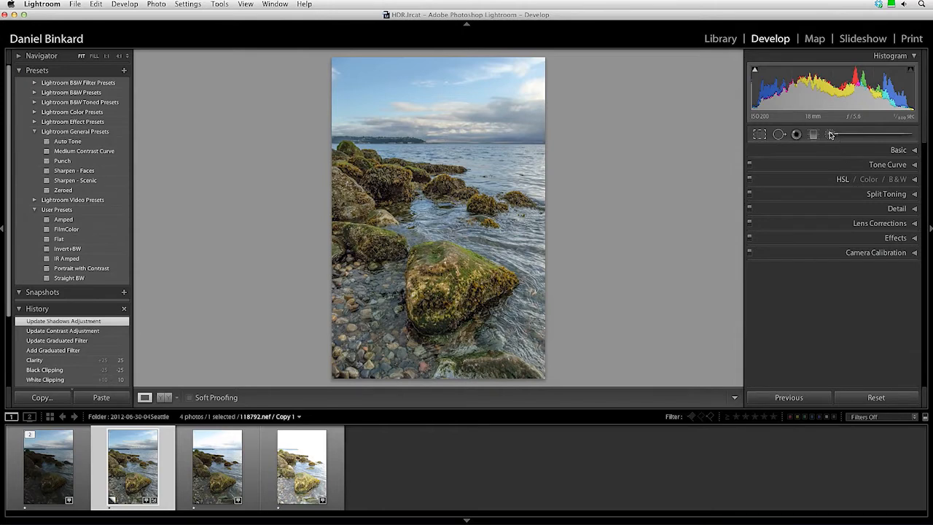
# Paint a size-15 brush with Exposure 0 and Clarity 25 over the foreground pebbles, pins hidden.
pyautogui.click(831, 134)
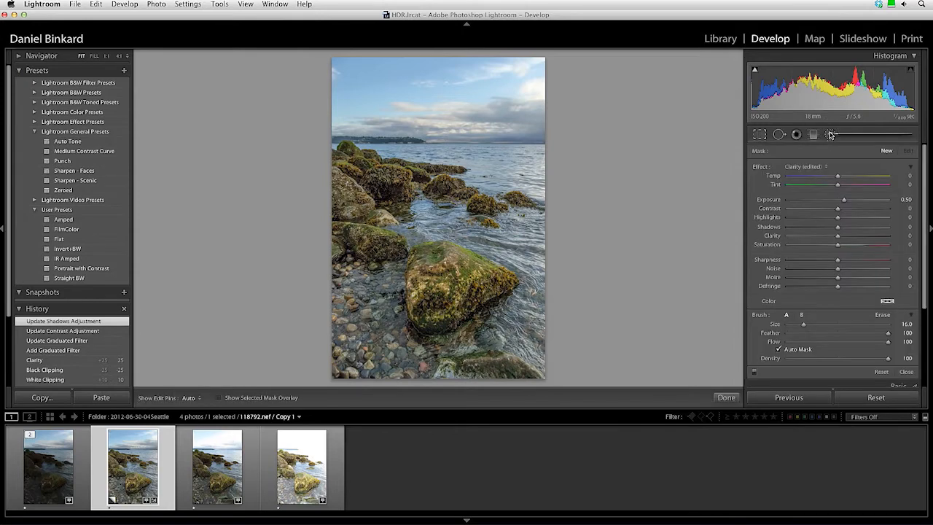
pyautogui.click(904, 201)
pyautogui.write('0')
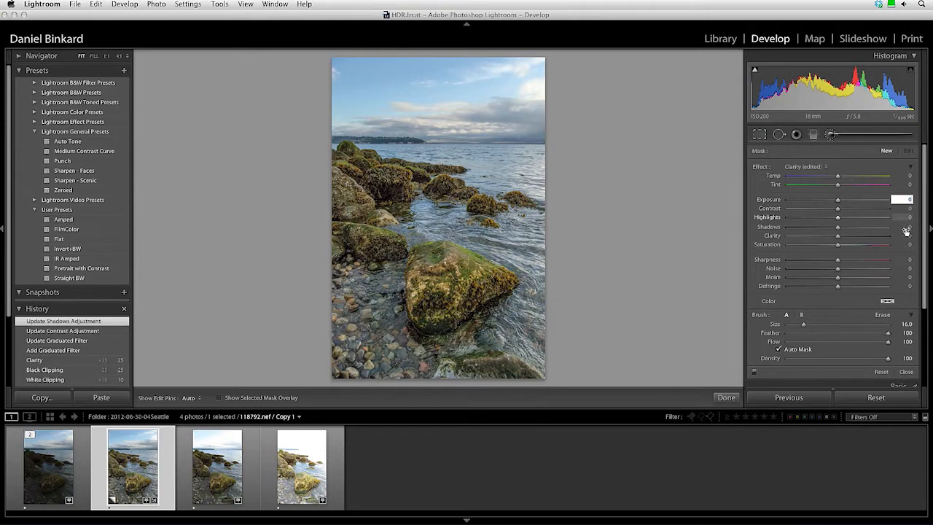
pyautogui.click(907, 236)
pyautogui.write('5')
pyautogui.press('Return')
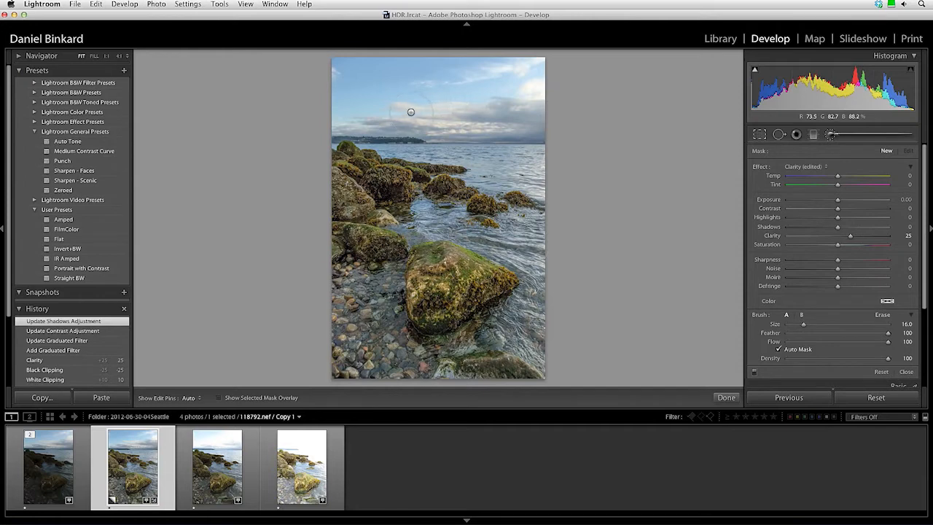
pyautogui.press('[')
pyautogui.press('h')
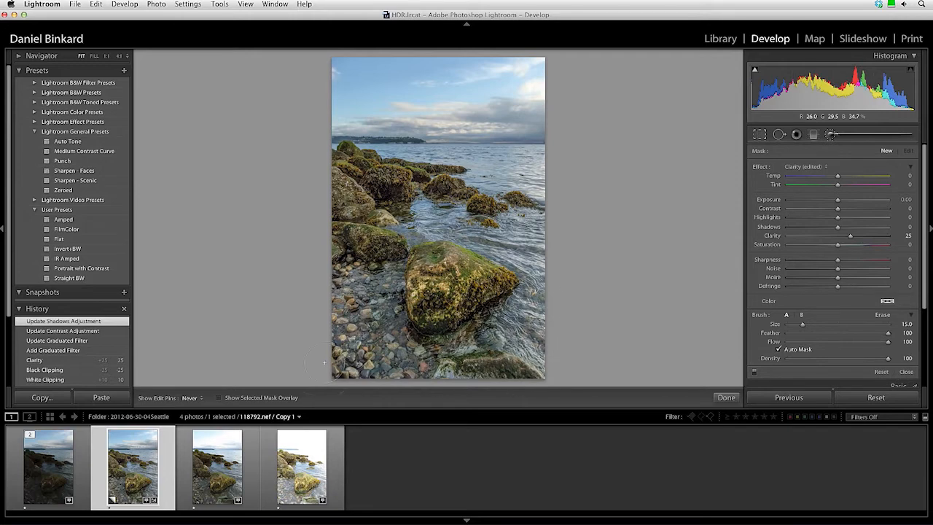
pyautogui.moveTo(351, 296)
pyautogui.mouseDown()
pyautogui.moveTo(339, 365)
pyautogui.moveTo(448, 356)
pyautogui.mouseUp()
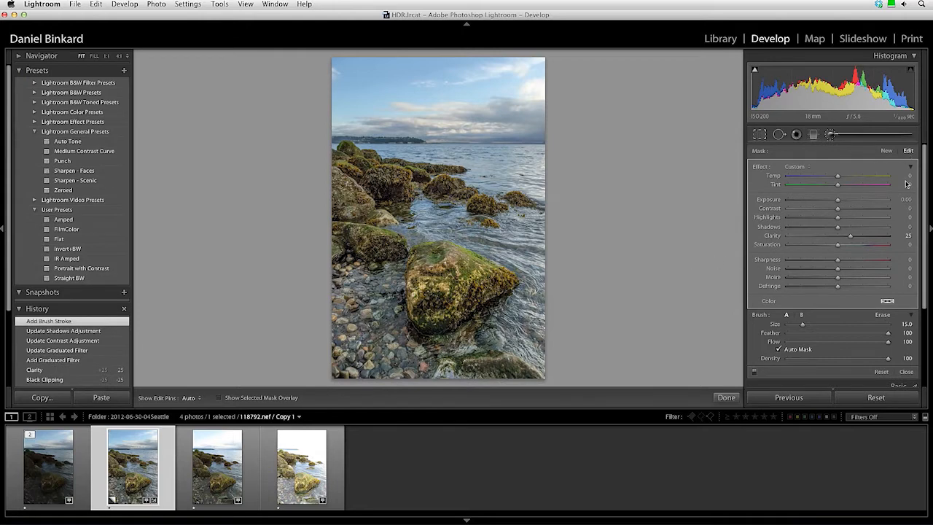
pyautogui.click(904, 371)
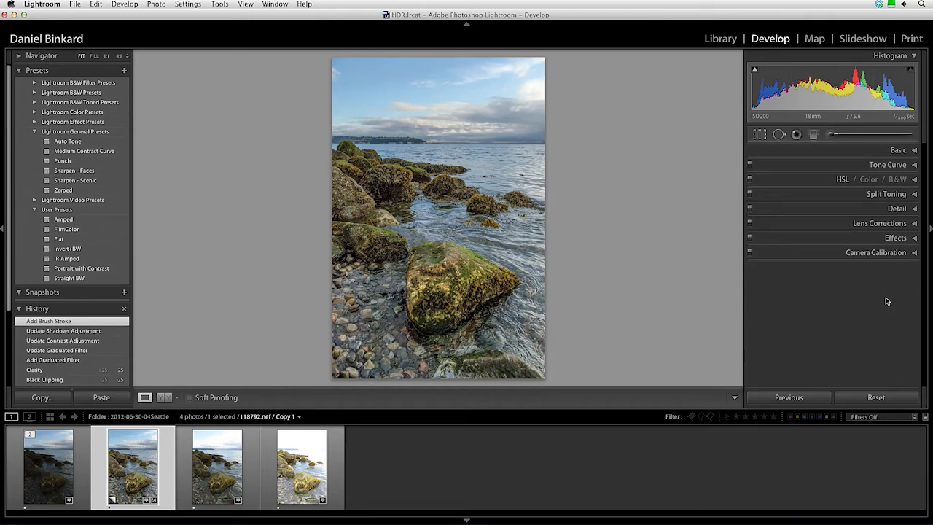
# Add a -15 post-crop vignette and set noise reduction to Color 20, Luminance 10 at 1:1.
pyautogui.click(900, 237)
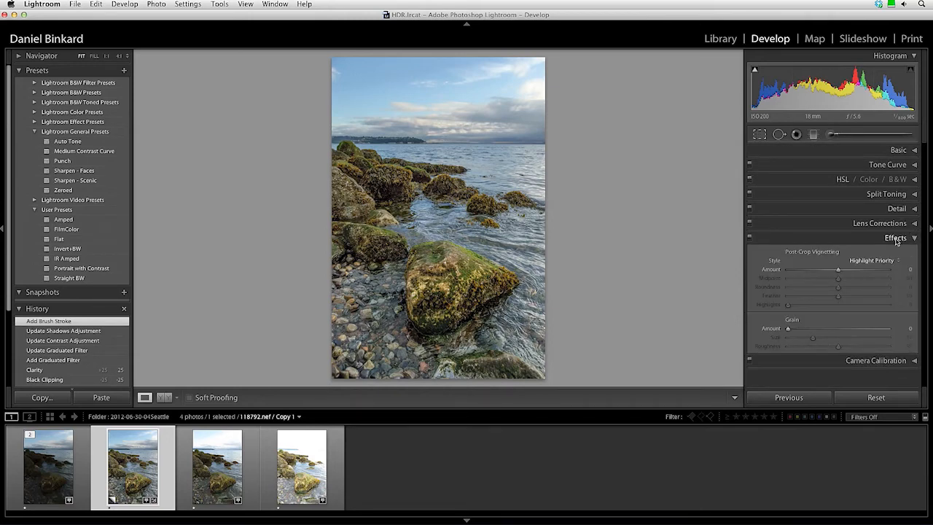
pyautogui.moveTo(839, 272); pyautogui.dragTo(831, 272)
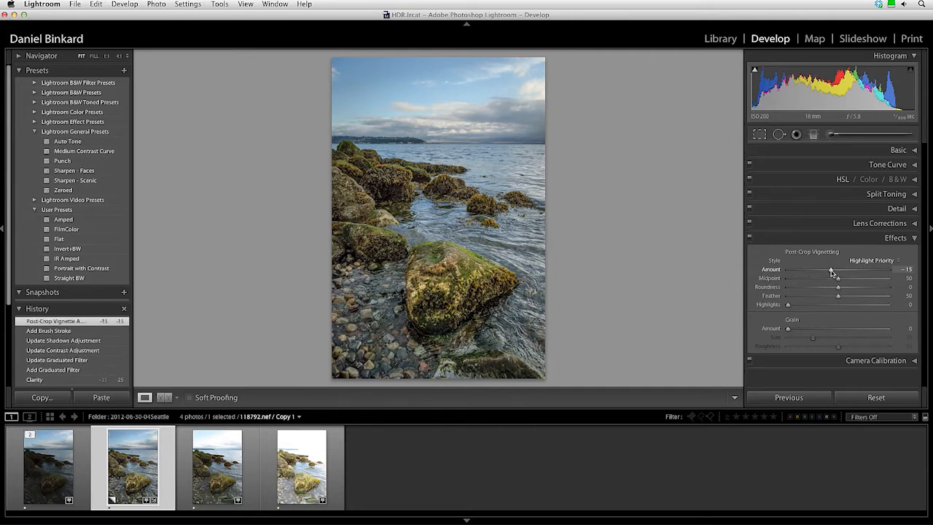
pyautogui.click(902, 209)
pyautogui.click(437, 321)
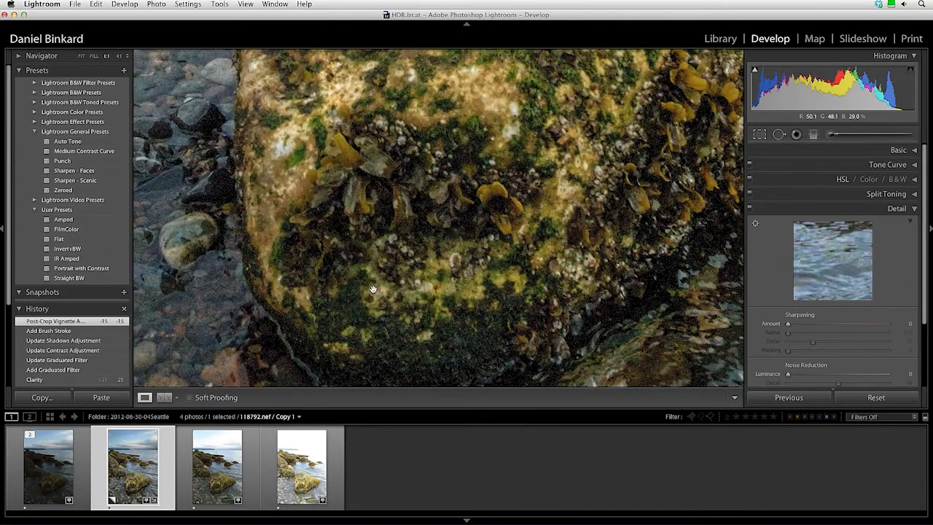
pyautogui.moveTo(439, 216); pyautogui.dragTo(479, 193)
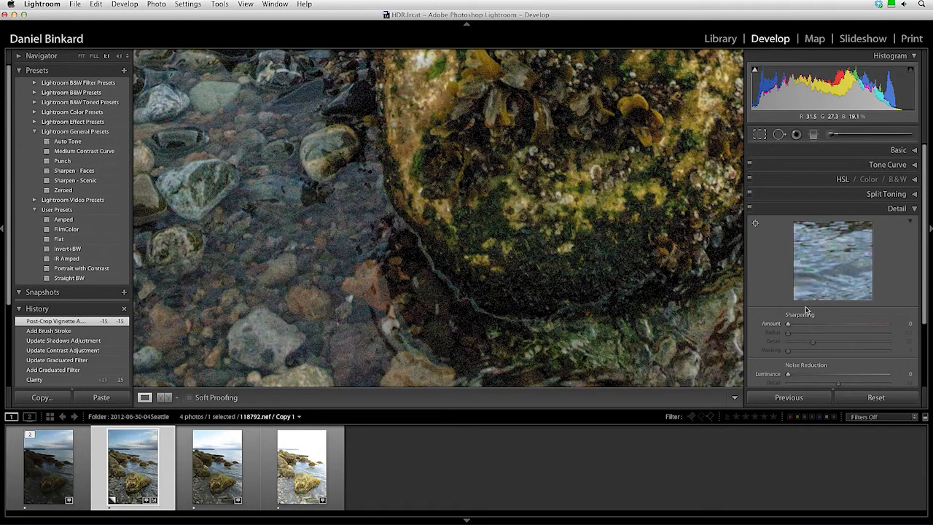
pyautogui.scroll(-3, 925, 292)
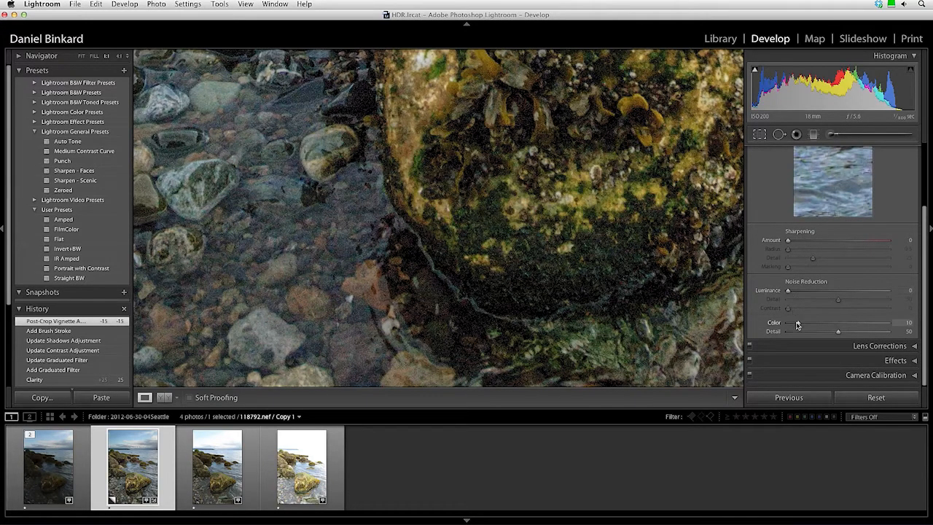
pyautogui.click(905, 323)
pyautogui.press('Return')
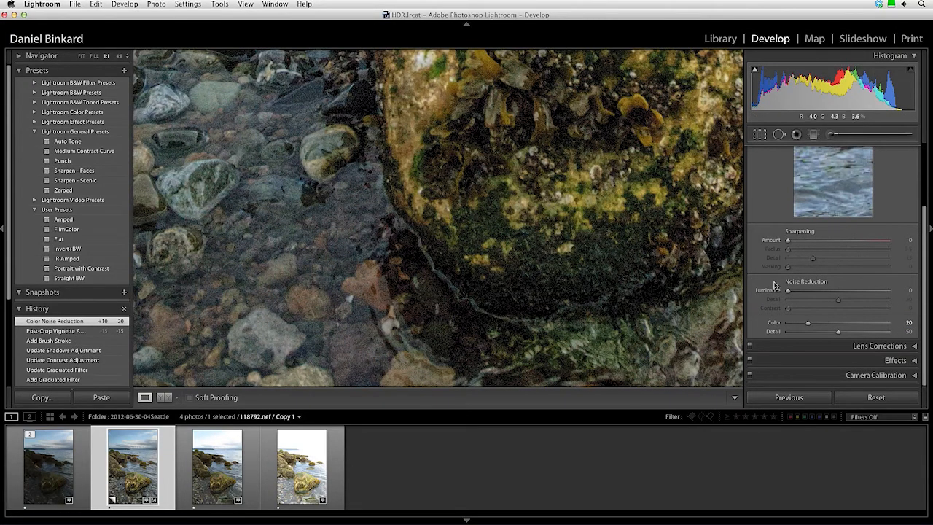
pyautogui.click(899, 290)
pyautogui.write('10')
pyautogui.press('Return')
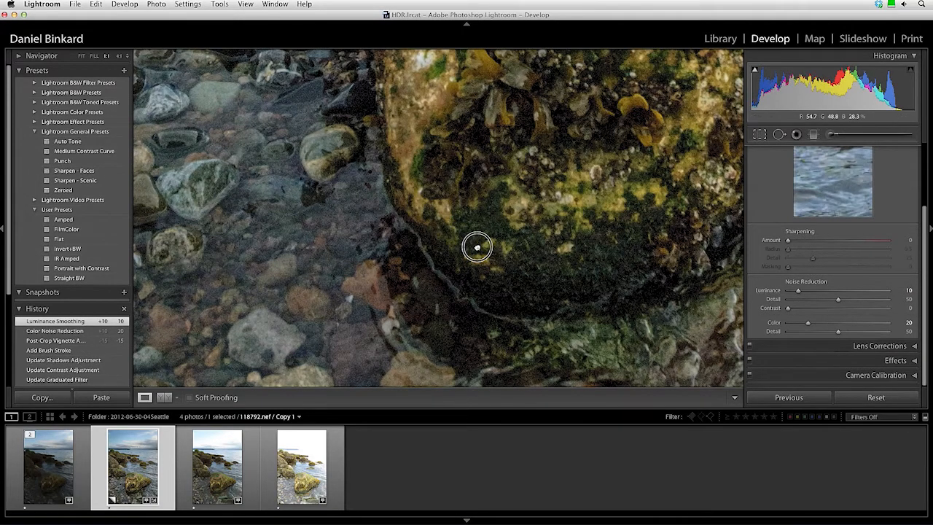
pyautogui.hscroll(-5, 486, 252)
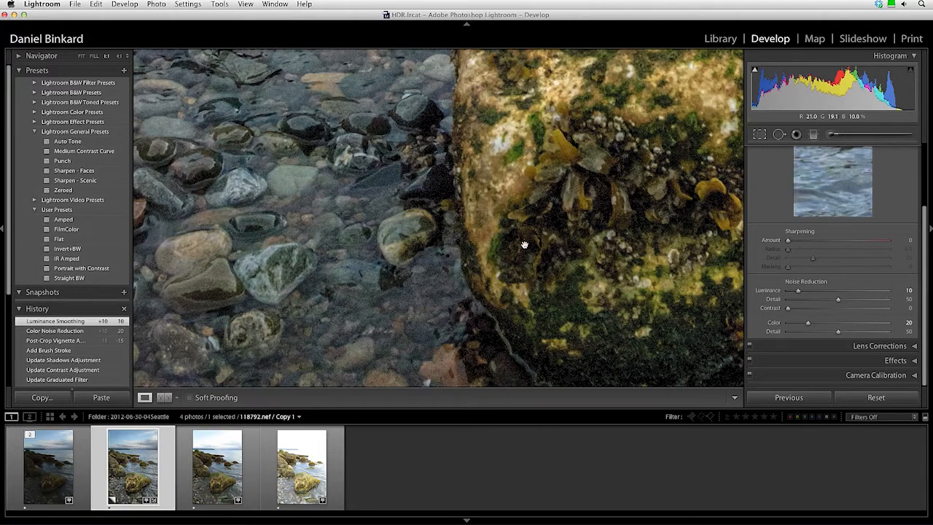
# Sharpen the copy with Amount 25, Radius 1.0 and Masking 25.
pyautogui.keyDown('alt'); pyautogui.click(788, 241); pyautogui.keyUp('alt')
pyautogui.moveTo(788, 241); pyautogui.dragTo(805, 241)
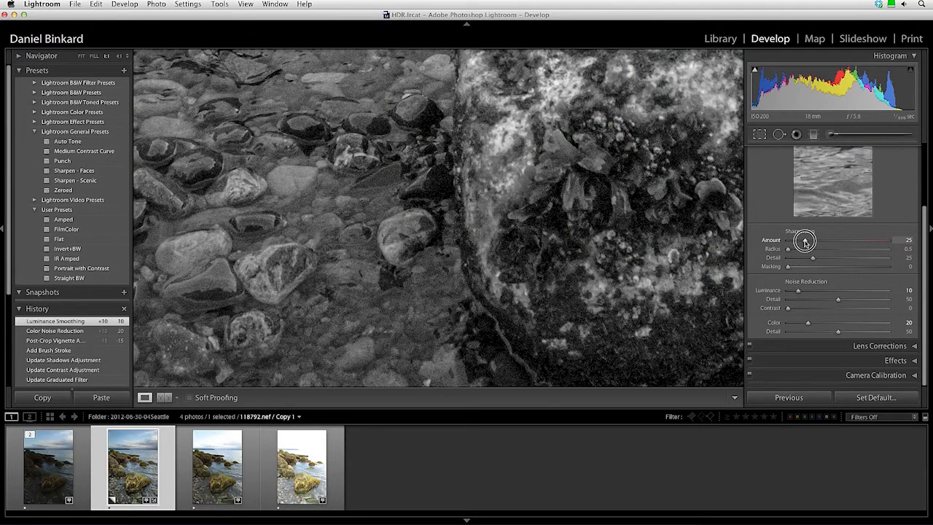
pyautogui.moveTo(805, 241); pyautogui.dragTo(805, 241)
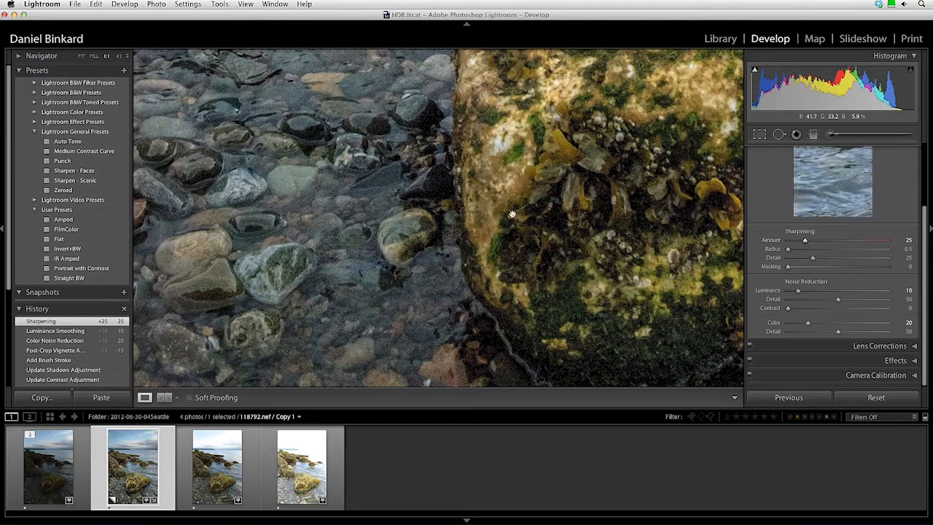
pyautogui.keyDown('alt'); pyautogui.click(788, 249); pyautogui.keyUp('alt')
pyautogui.moveTo(788, 249); pyautogui.dragTo(807, 250)
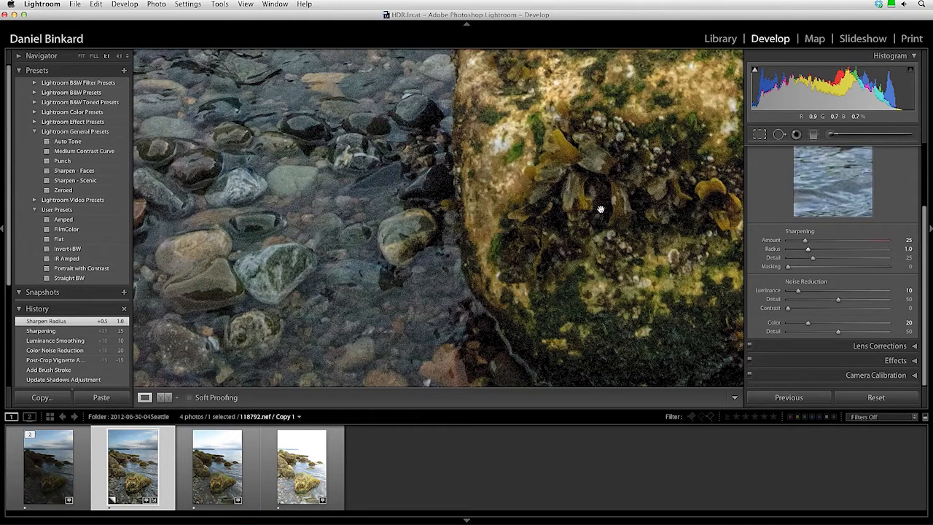
pyautogui.moveTo(786, 268); pyautogui.dragTo(814, 267)
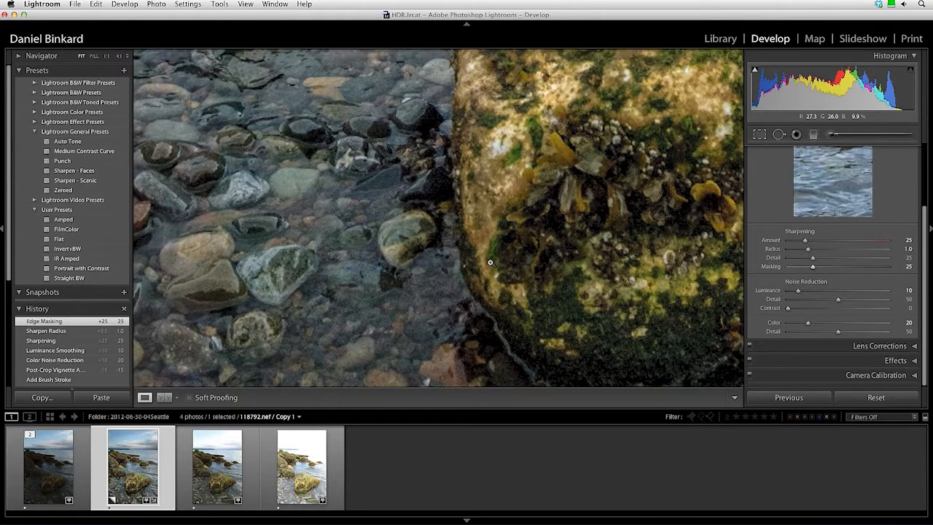
# Zoom out to the whole photo, return to the Library grid, and select the first original.
pyautogui.click(490, 263)
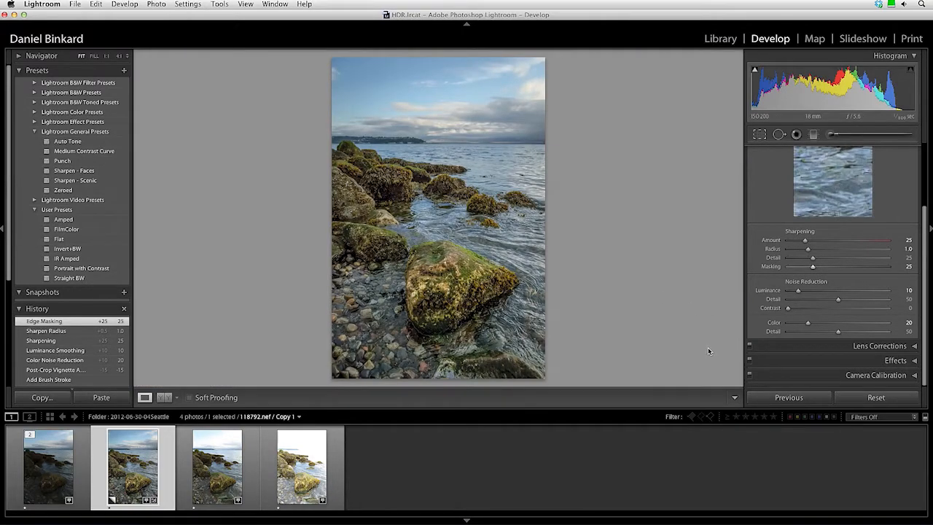
pyautogui.click(720, 38)
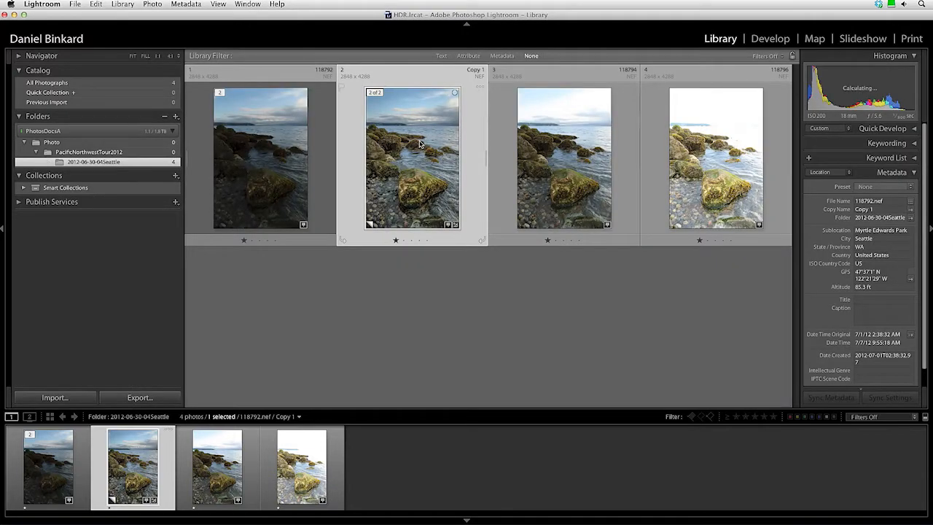
pyautogui.click(285, 146)
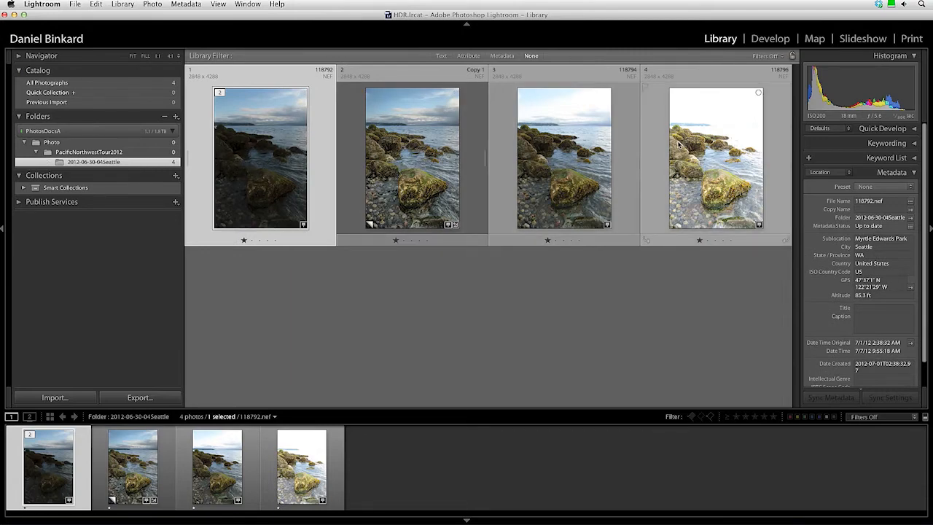
# Add the third and fourth photos to the selection alongside the first original.
pyautogui.keyDown('super'); pyautogui.click(586, 155); pyautogui.keyUp('super')
pyautogui.keyDown('super'); pyautogui.click(715, 156); pyautogui.keyUp('super')
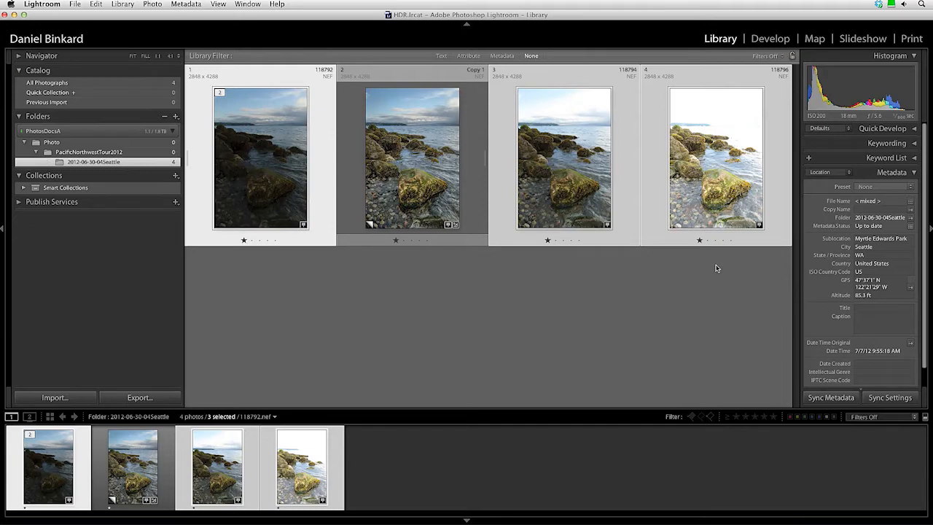
# In Develop, review the first photo's Lens Corrections profile and chromatic aberration settings.
pyautogui.click(762, 42)
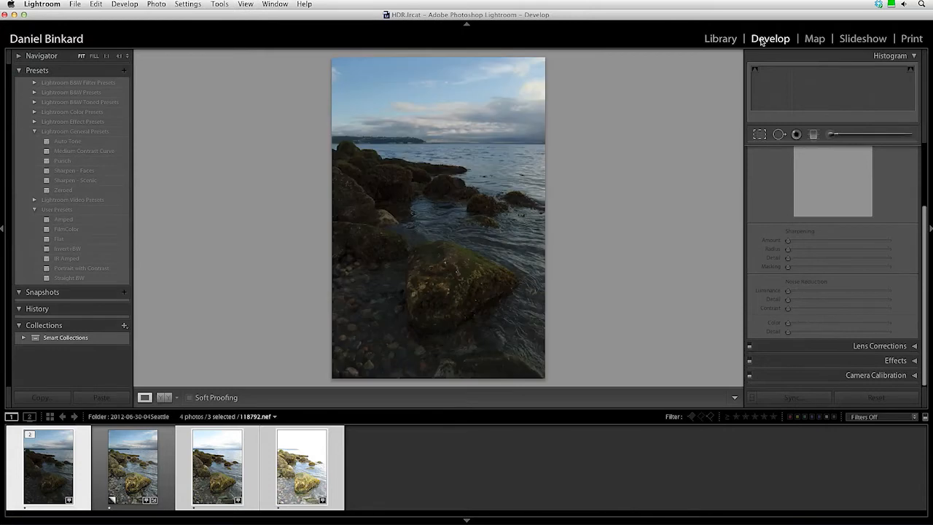
pyautogui.click(894, 347)
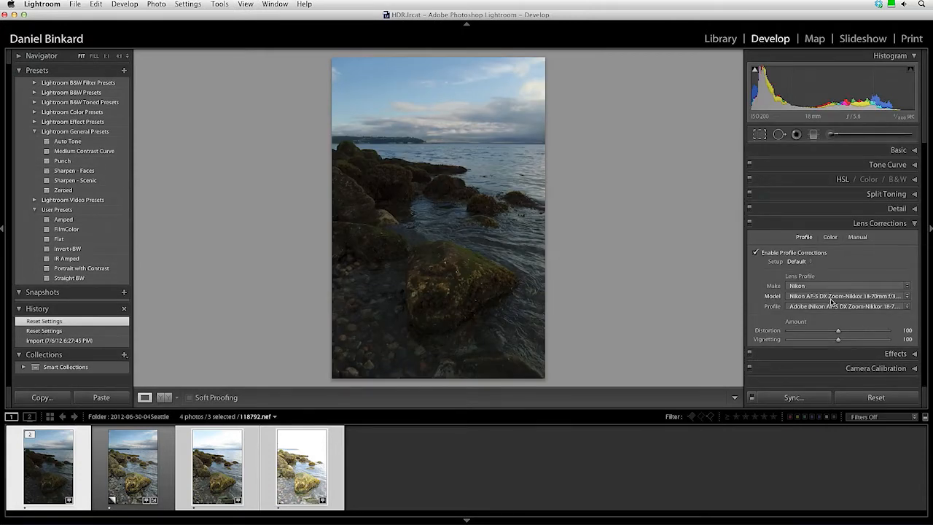
pyautogui.click(829, 237)
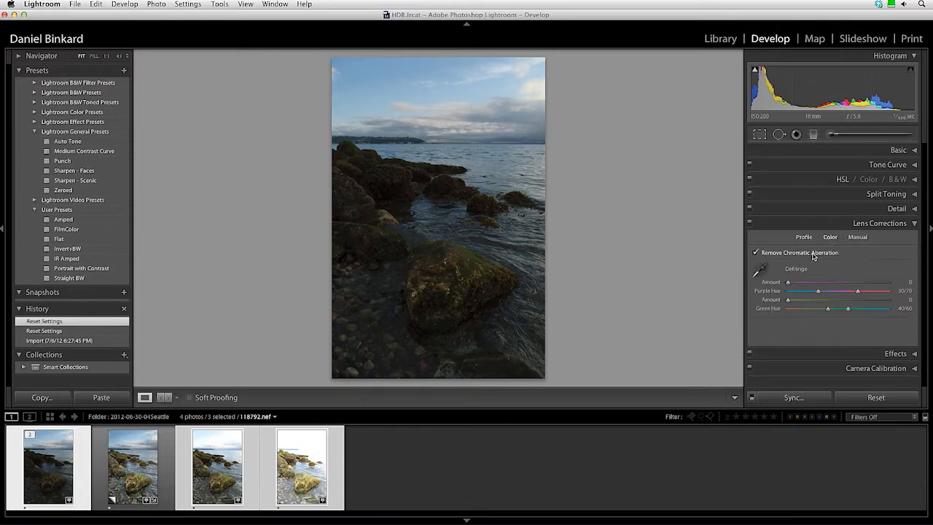
pyautogui.click(869, 224)
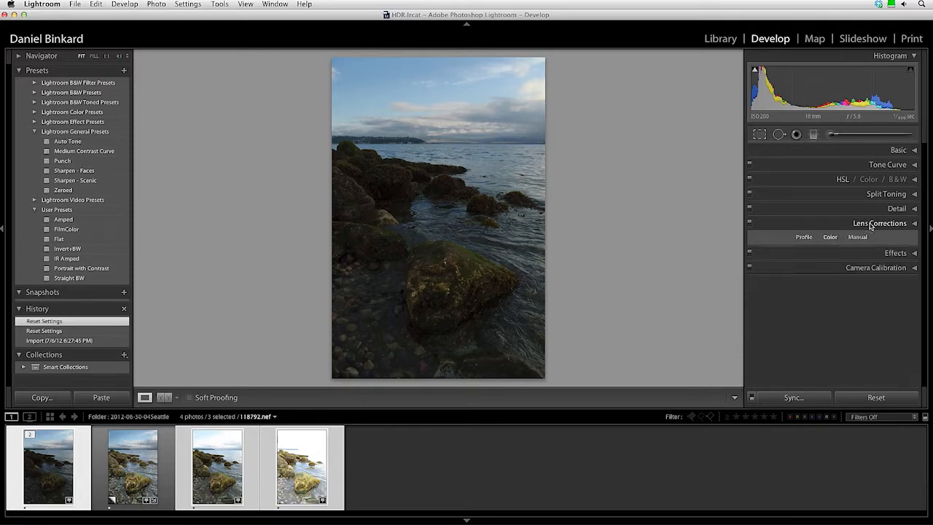
# Synchronize all settings to the other selected photos and return to the Library grid.
pyautogui.click(777, 399)
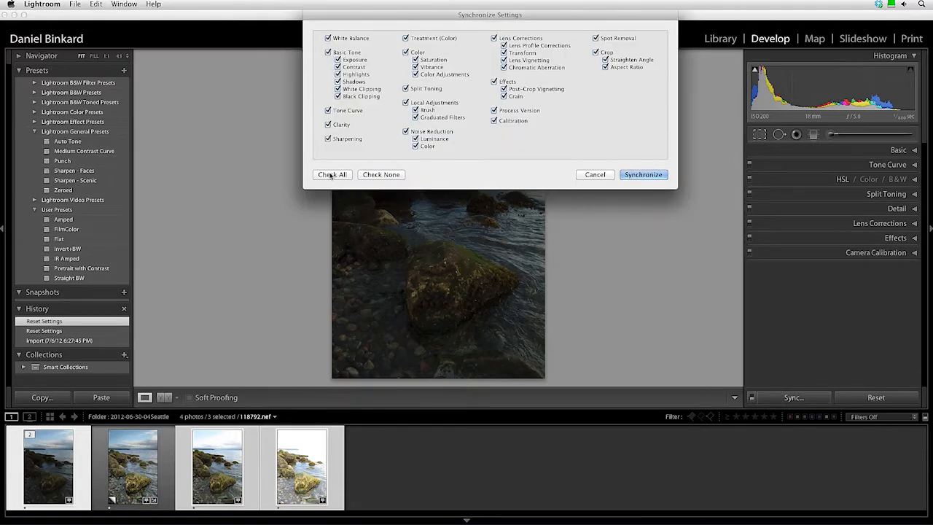
pyautogui.click(646, 176)
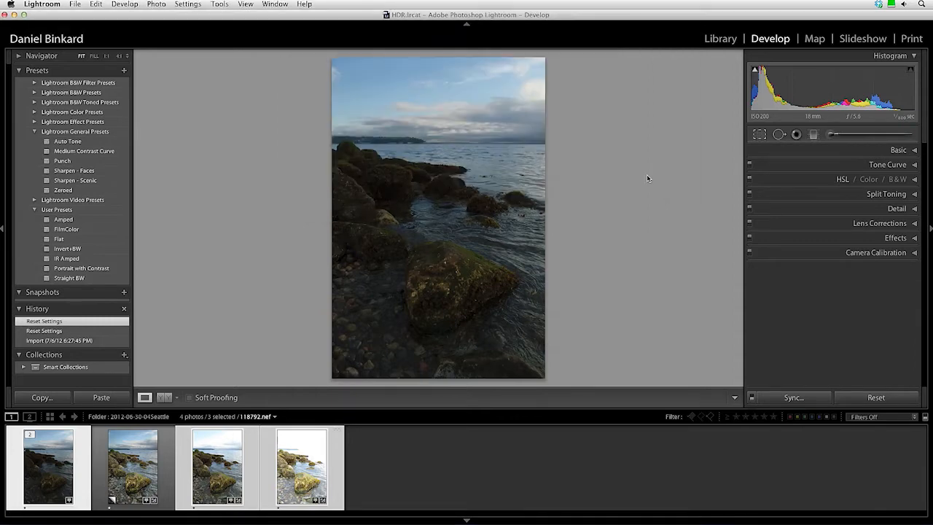
pyautogui.click(718, 40)
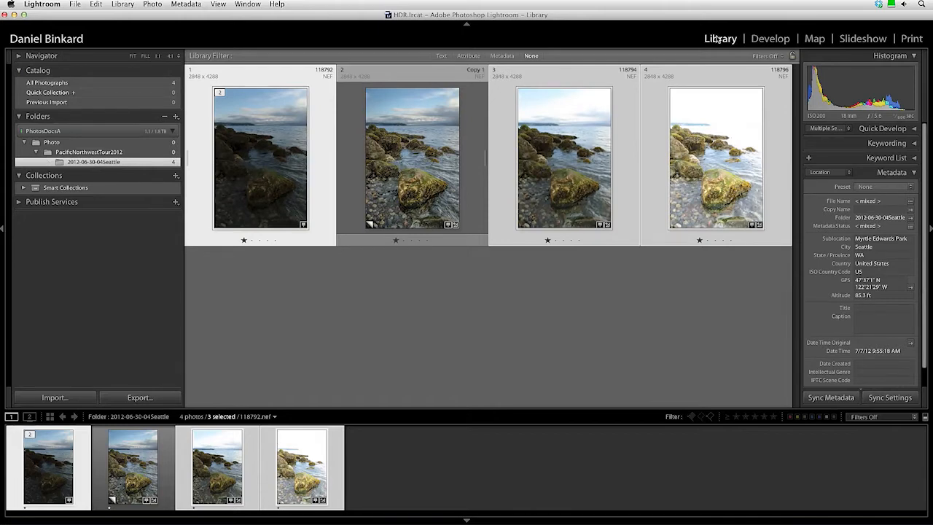
# Send the three bracketed shoreline exposures to Photoshop's Merge to HDR Pro.
pyautogui.click(152, 4)
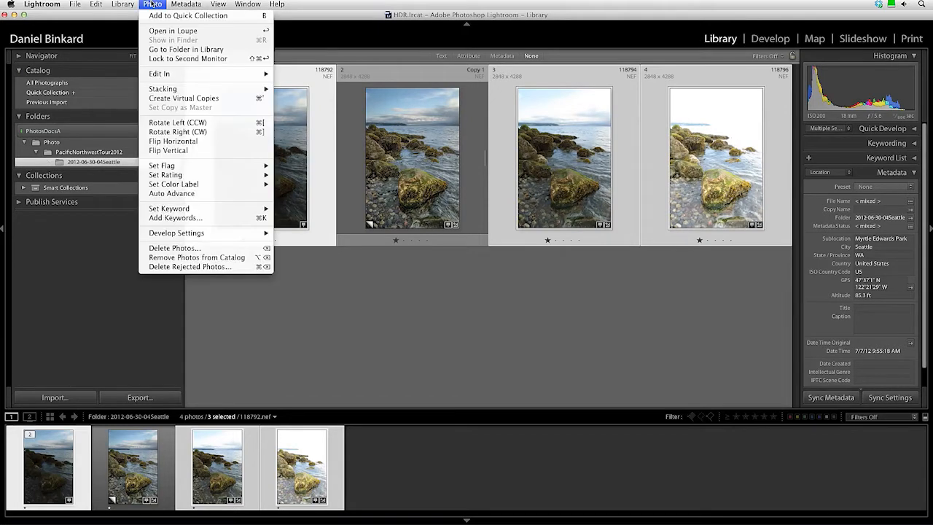
pyautogui.moveTo(174, 75)
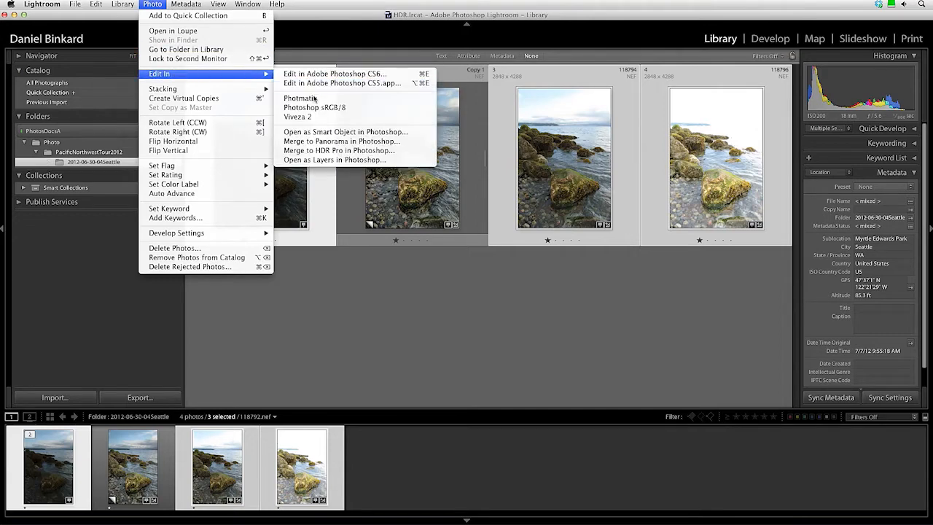
pyautogui.click(406, 152)
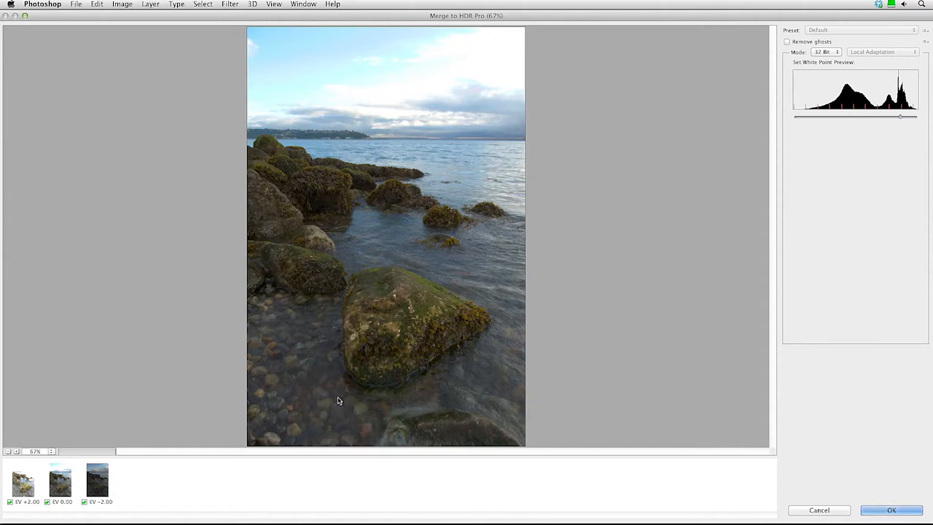
pyautogui.click(52, 452)
pyautogui.click(77, 480)
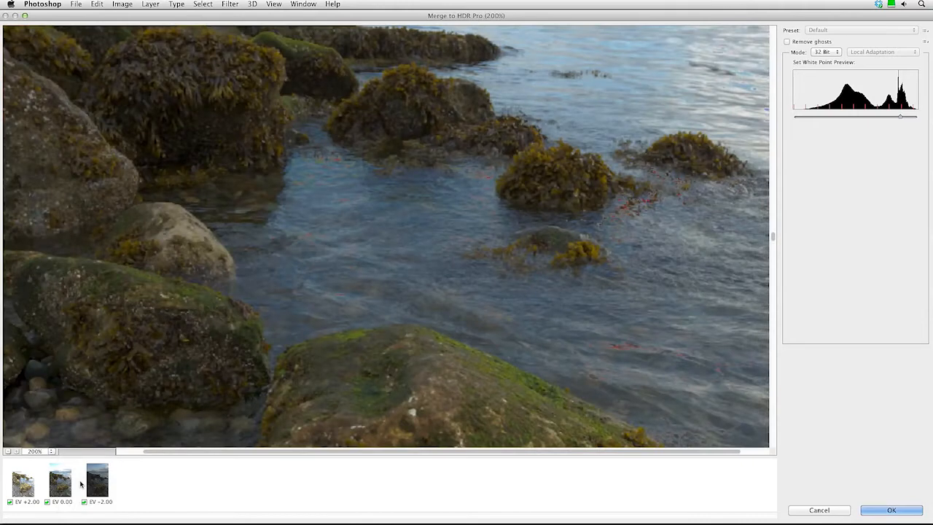
pyautogui.moveTo(772, 236)
pyautogui.mouseDown()
pyautogui.moveTo(775, 395)
pyautogui.moveTo(761, 222)
pyautogui.mouseUp()
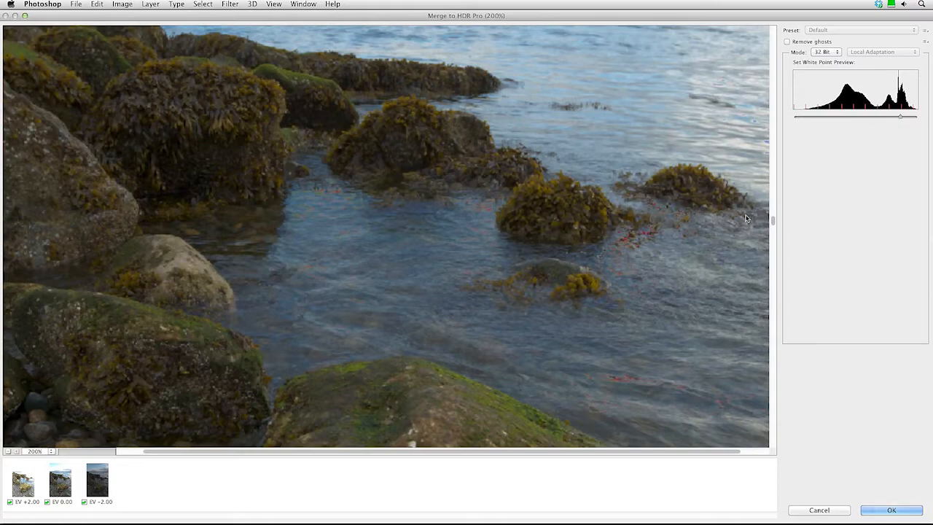
pyautogui.moveTo(773, 219); pyautogui.dragTo(773, 139)
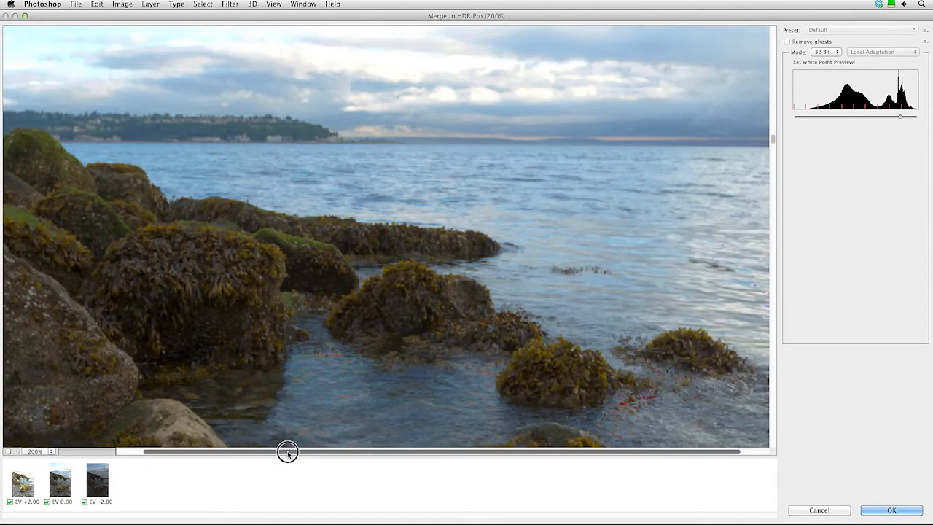
pyautogui.moveTo(287, 451); pyautogui.dragTo(386, 453)
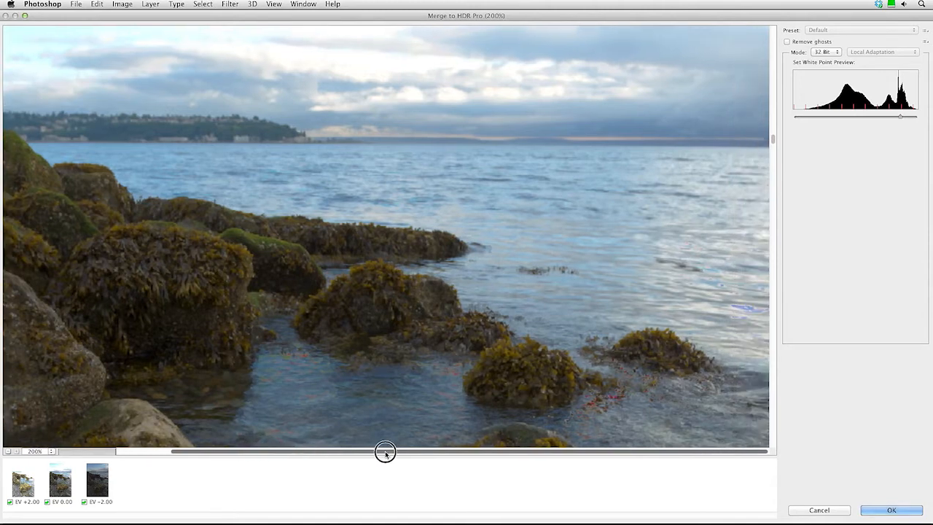
# Enable Remove ghosts and set the merge preview zoom to Fit in View.
pyautogui.click(787, 41)
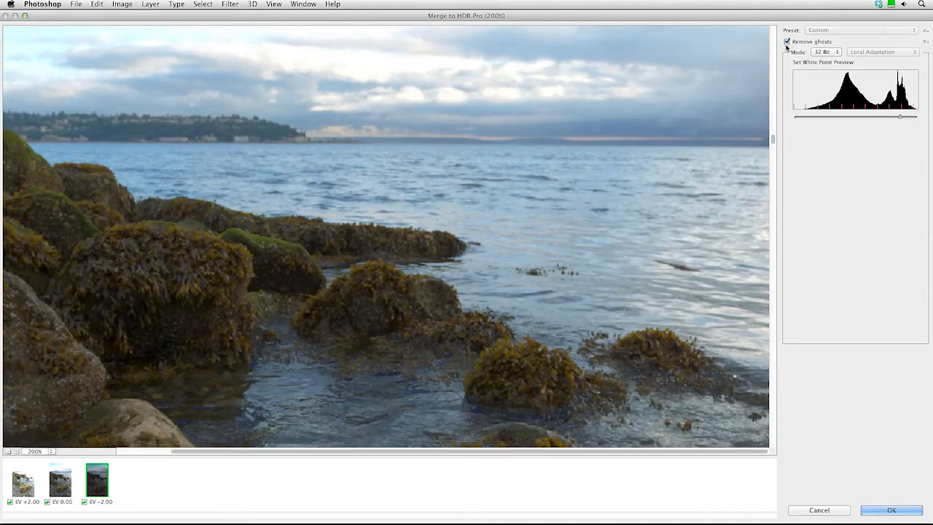
pyautogui.moveTo(772, 140); pyautogui.dragTo(773, 207)
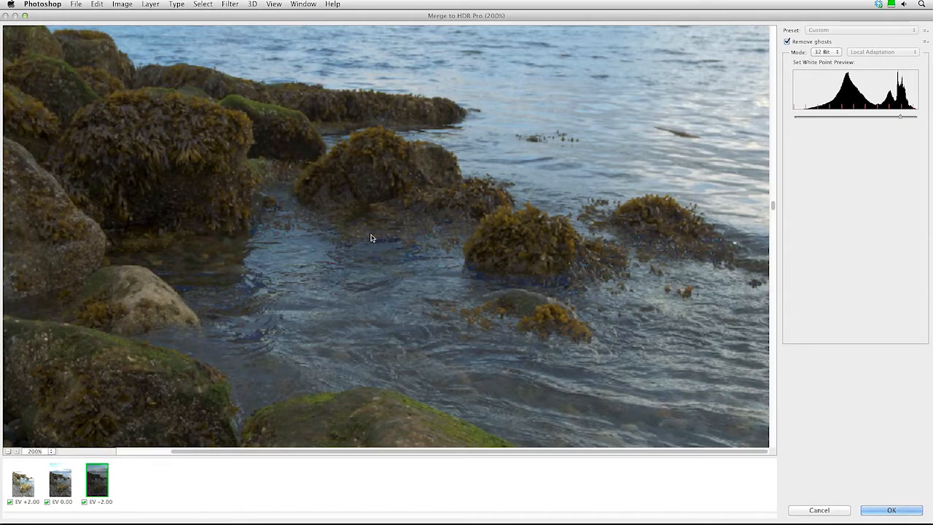
pyautogui.moveTo(771, 209); pyautogui.dragTo(773, 187)
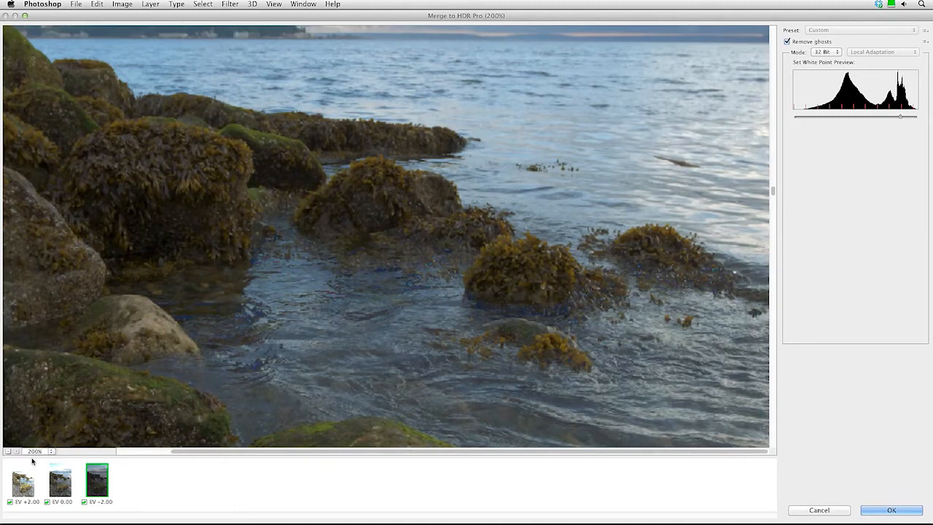
pyautogui.click(34, 452)
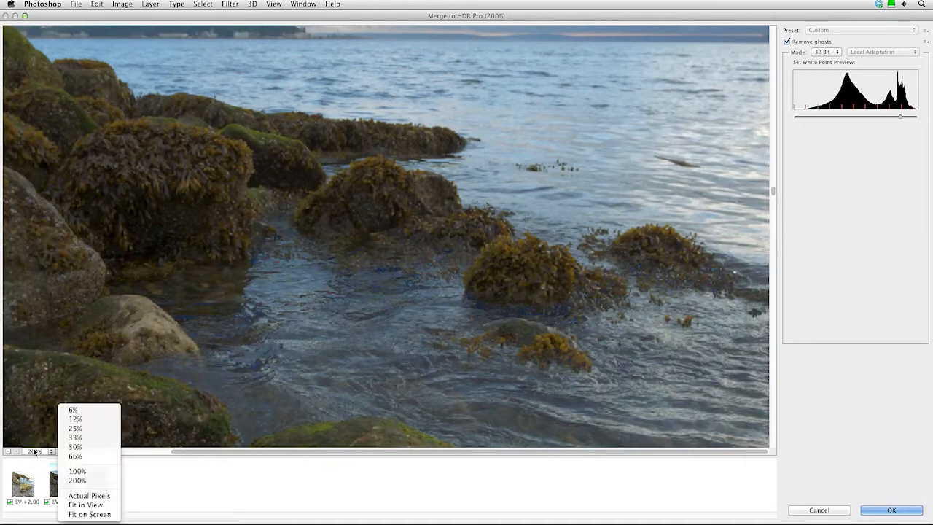
pyautogui.click(86, 504)
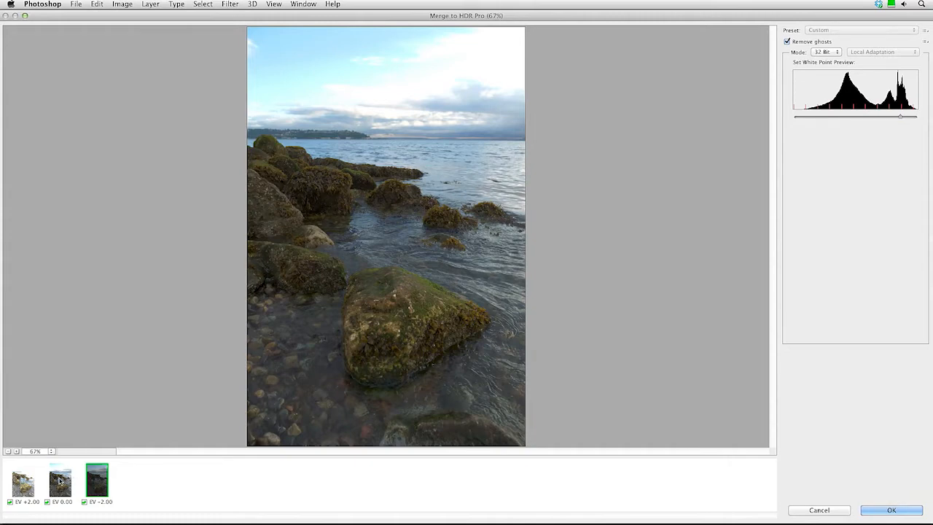
pyautogui.click(60, 480)
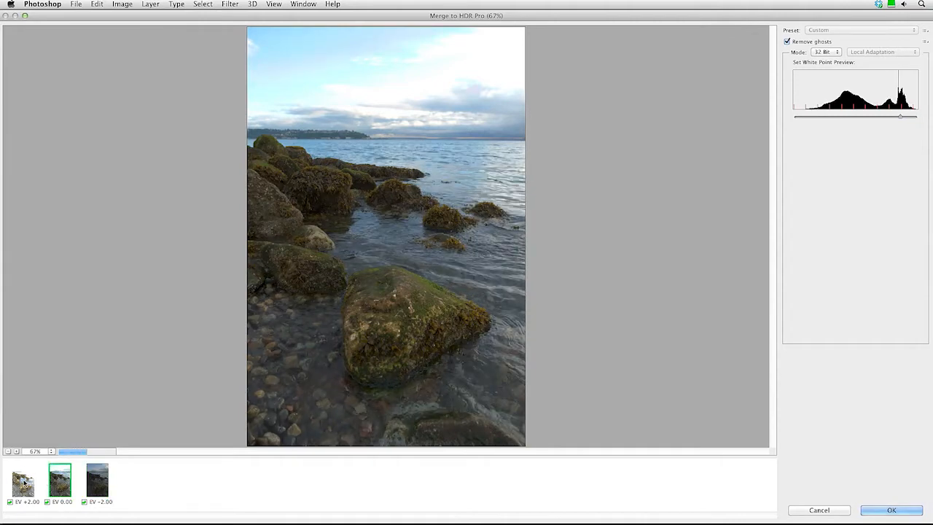
pyautogui.click(24, 483)
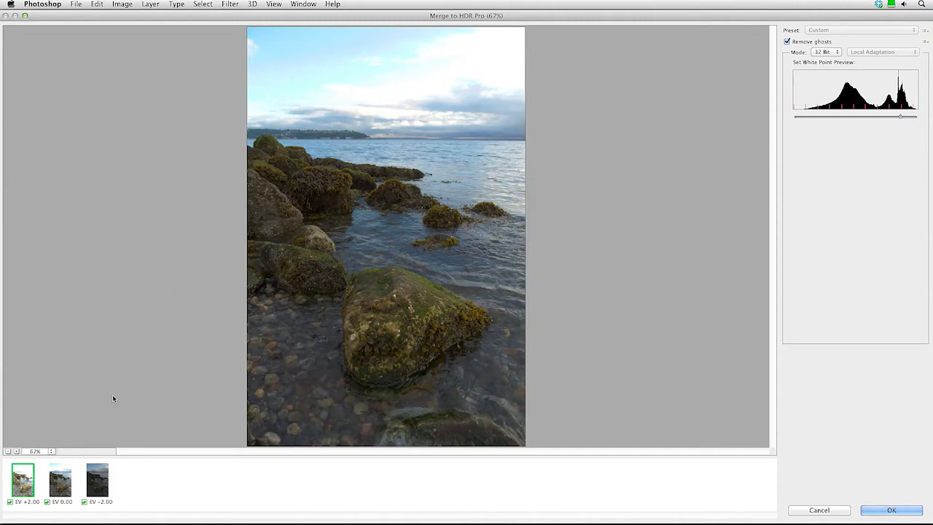
pyautogui.click(100, 478)
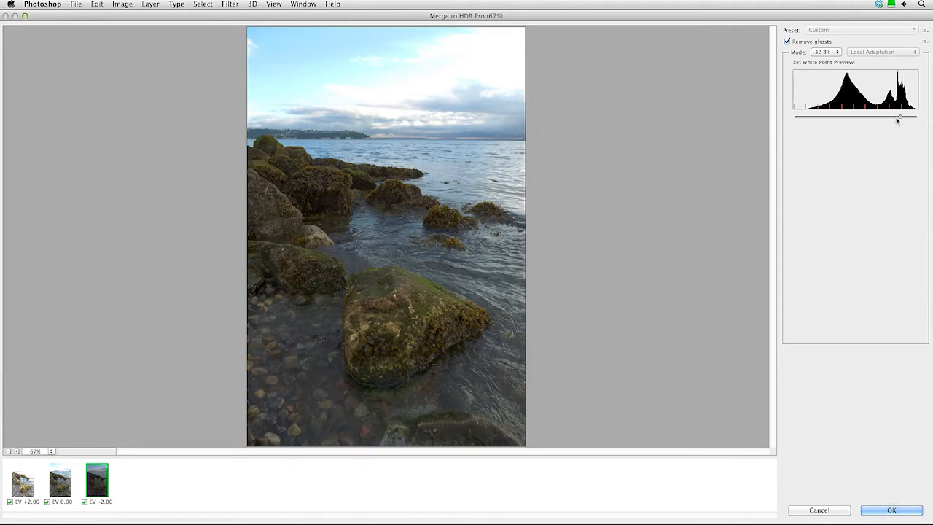
# Push the white point preview slider to the far right and keep Mode at 32 Bit.
pyautogui.moveTo(902, 121); pyautogui.dragTo(924, 118)
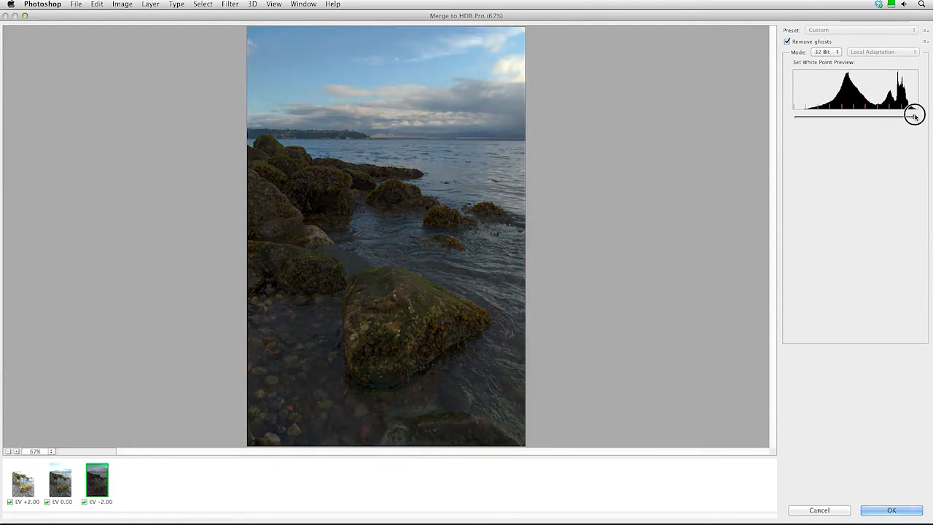
pyautogui.moveTo(913, 115)
pyautogui.mouseDown()
pyautogui.moveTo(827, 116)
pyautogui.moveTo(926, 117)
pyautogui.mouseUp()
pyautogui.click(834, 53)
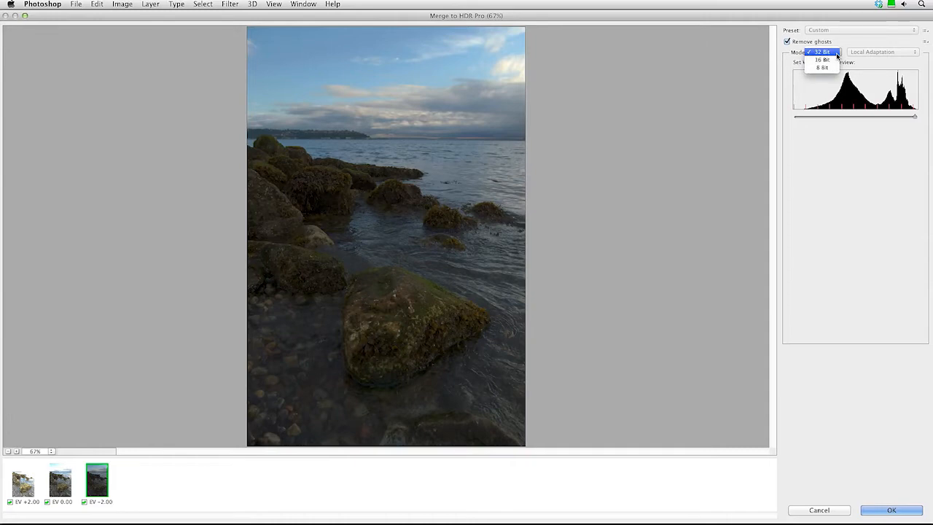
pyautogui.click(837, 55)
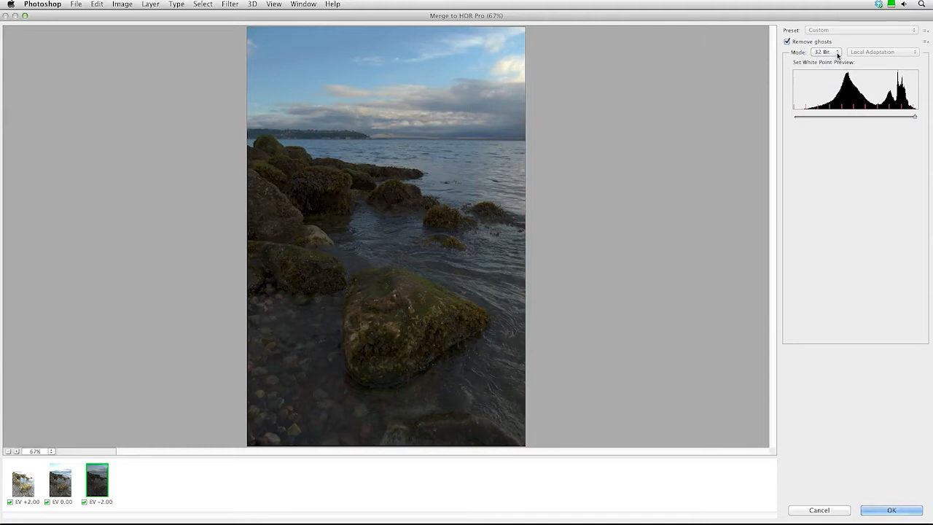
# Create the merged 32-bit Untitled_HDR2 document and move its window toward the centre.
pyautogui.click(882, 510)
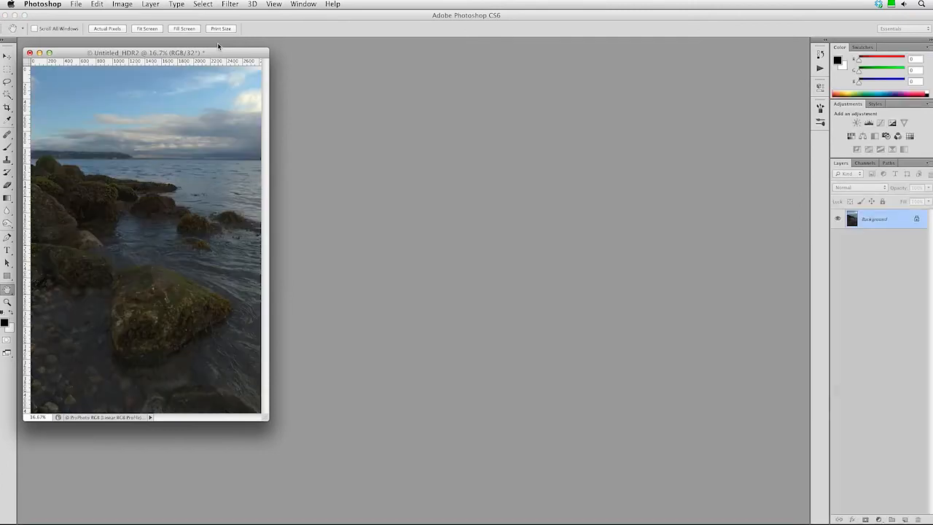
pyautogui.moveTo(219, 53); pyautogui.dragTo(372, 59)
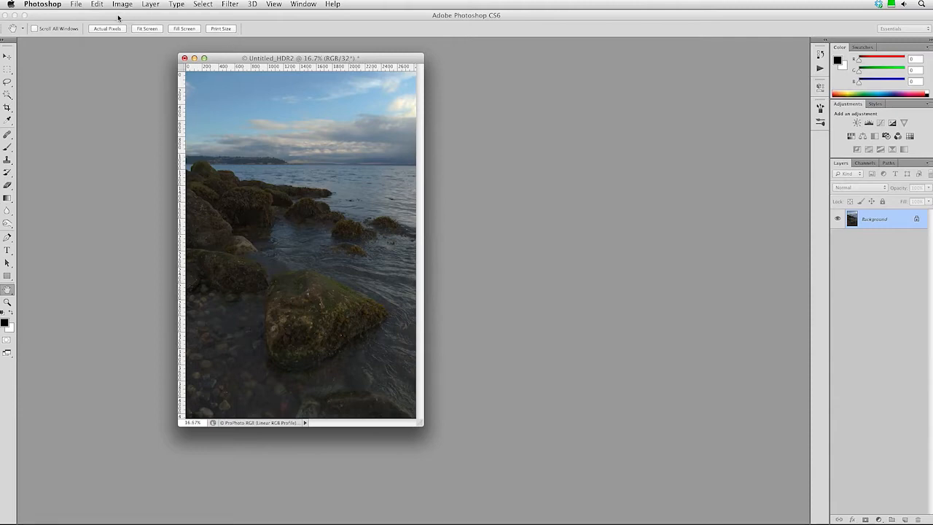
pyautogui.click(78, 5)
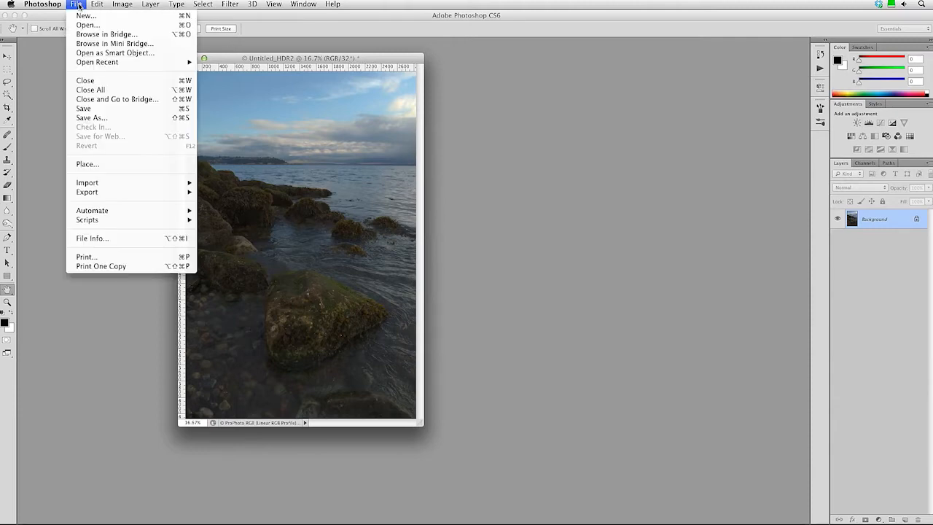
# Save the HDR image in TIFF format as 118792-6.tif in the Seattle folder.
pyautogui.click(121, 119)
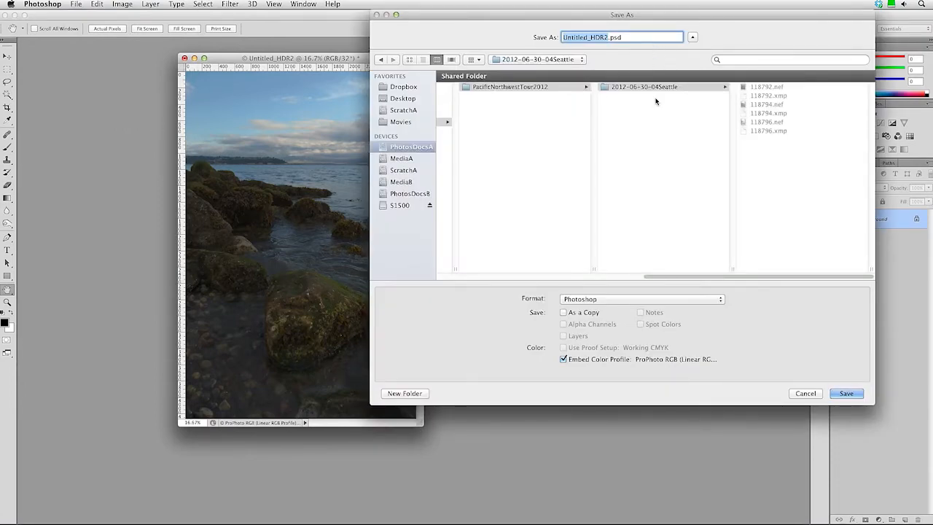
pyautogui.click(643, 300)
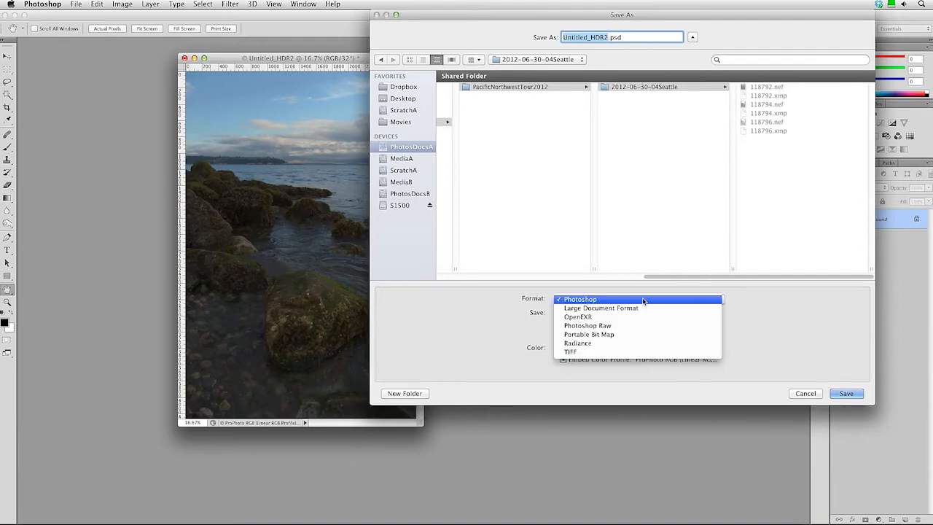
pyautogui.click(642, 355)
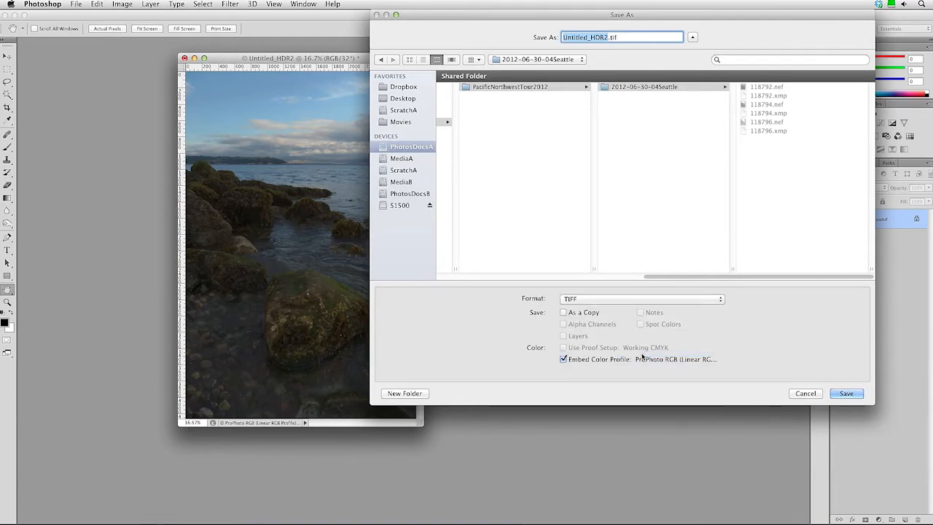
pyautogui.click(745, 87)
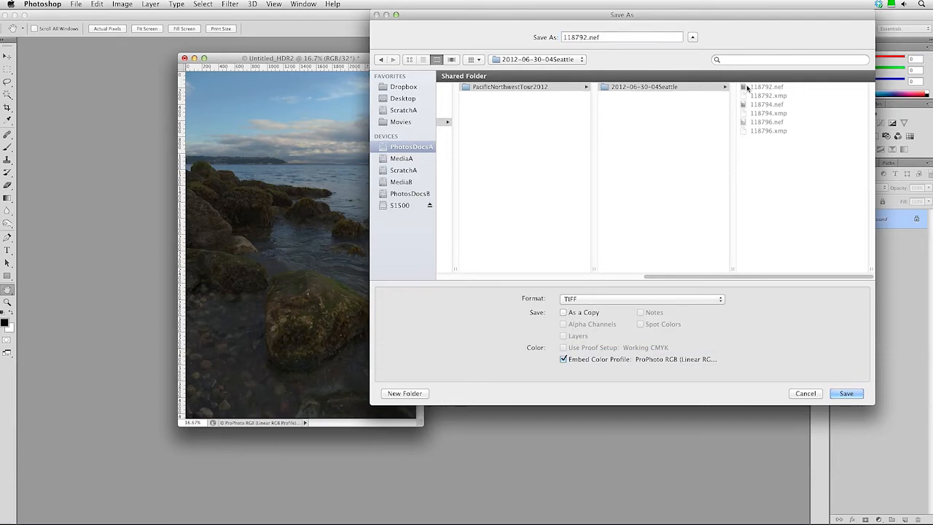
pyautogui.click(588, 37)
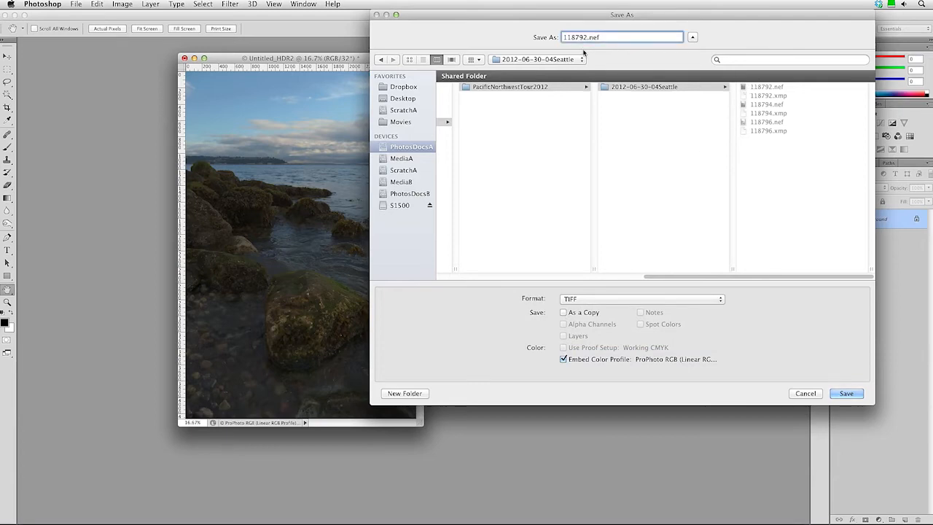
pyautogui.write('-6')
pyautogui.click(627, 300)
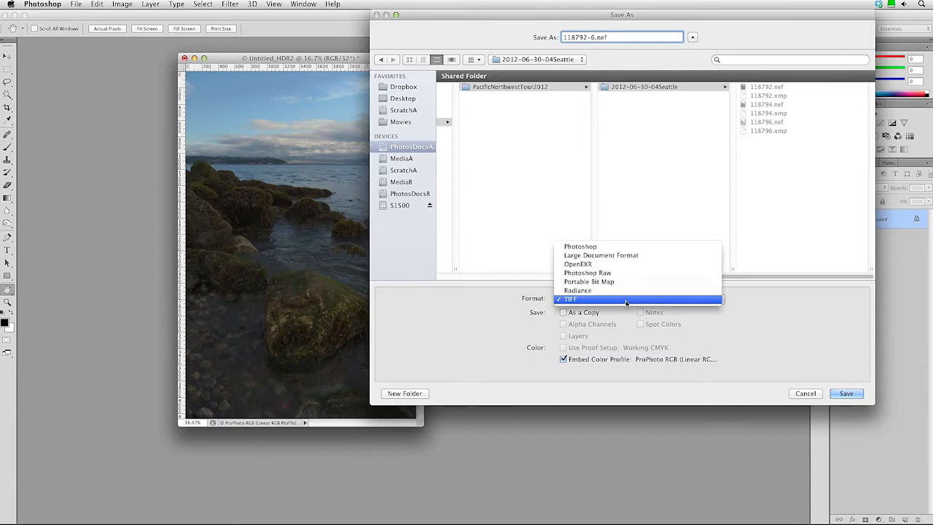
pyautogui.click(626, 299)
pyautogui.click(593, 36)
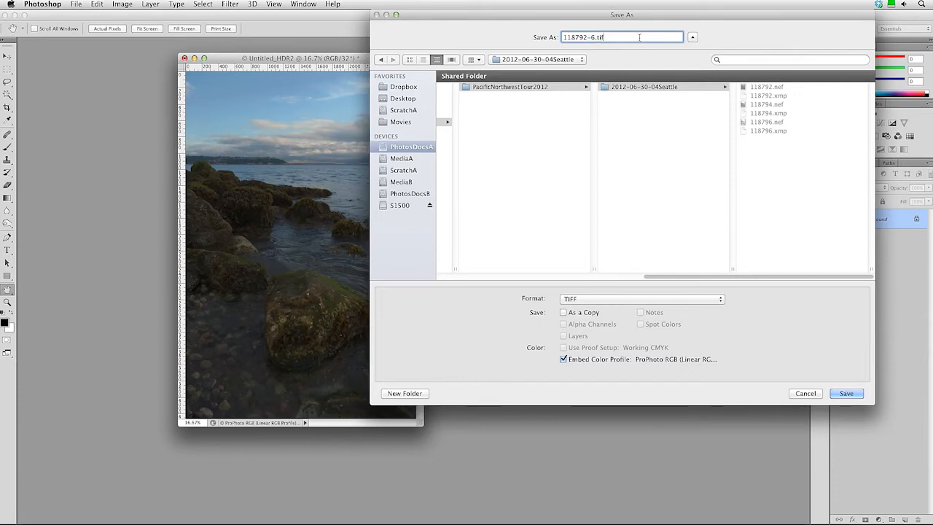
pyautogui.click(846, 393)
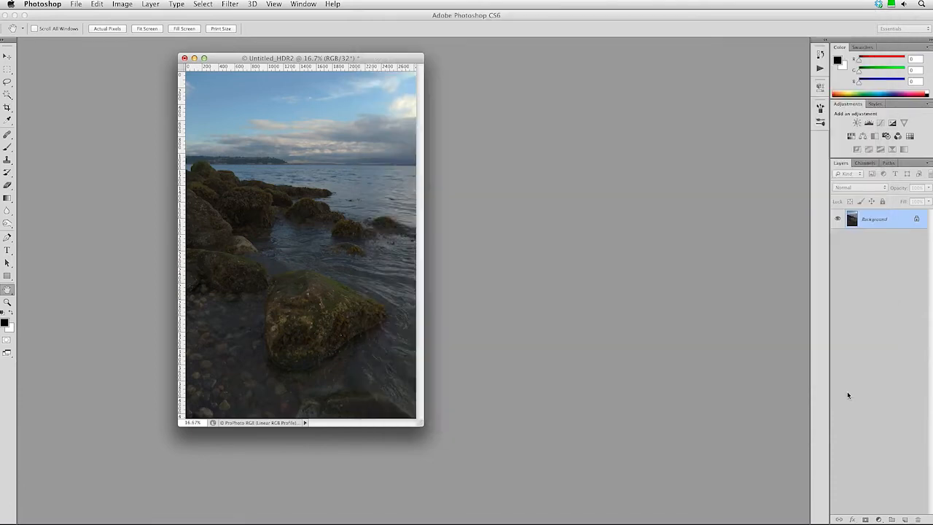
# Save the TIFF at 16 bit (Half) depth, then shift its window to the left.
pyautogui.click(566, 265)
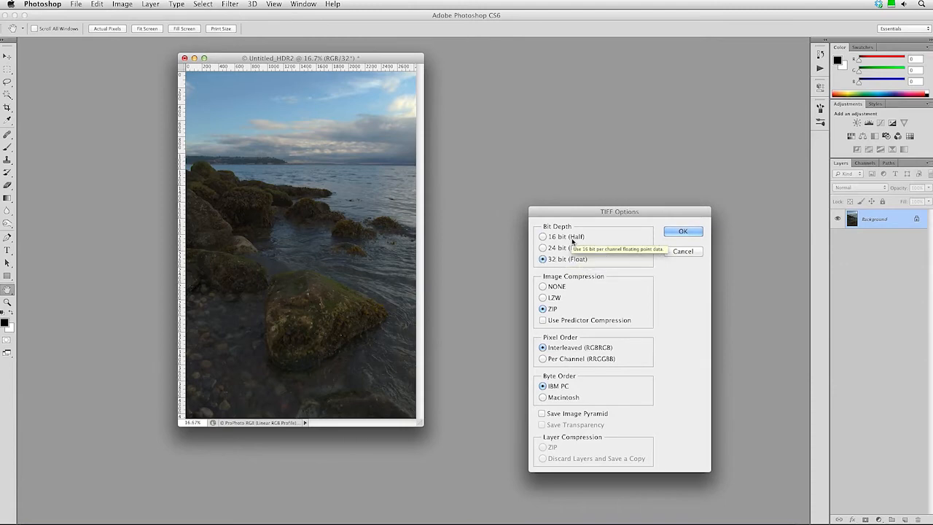
pyautogui.click(571, 237)
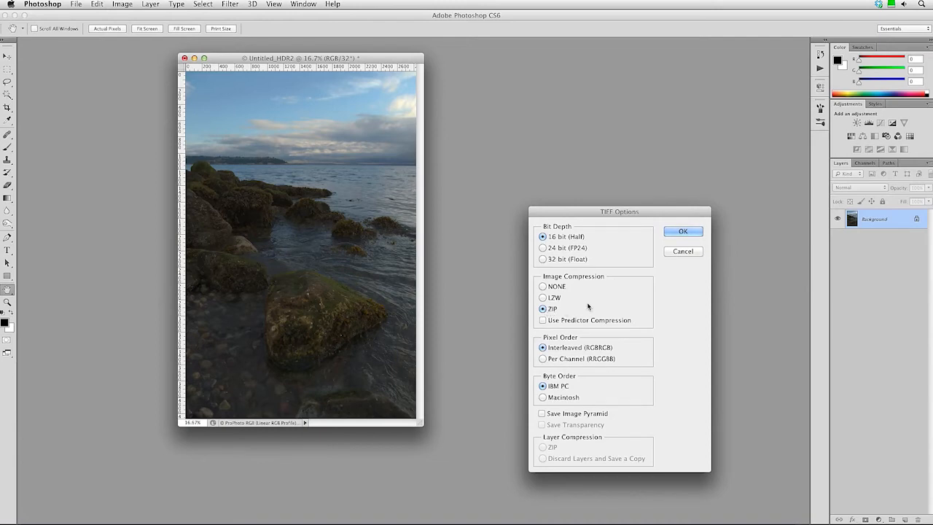
pyautogui.click(675, 233)
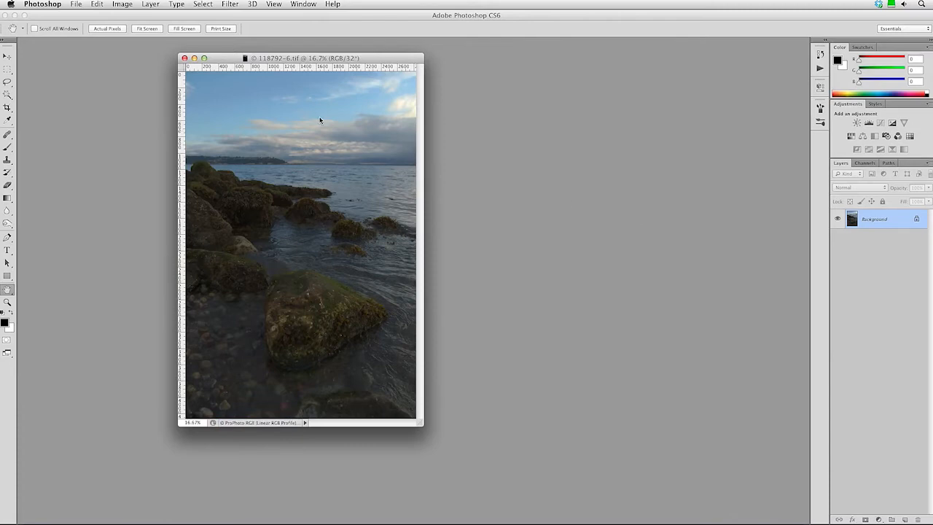
pyautogui.moveTo(284, 60); pyautogui.dragTo(134, 48)
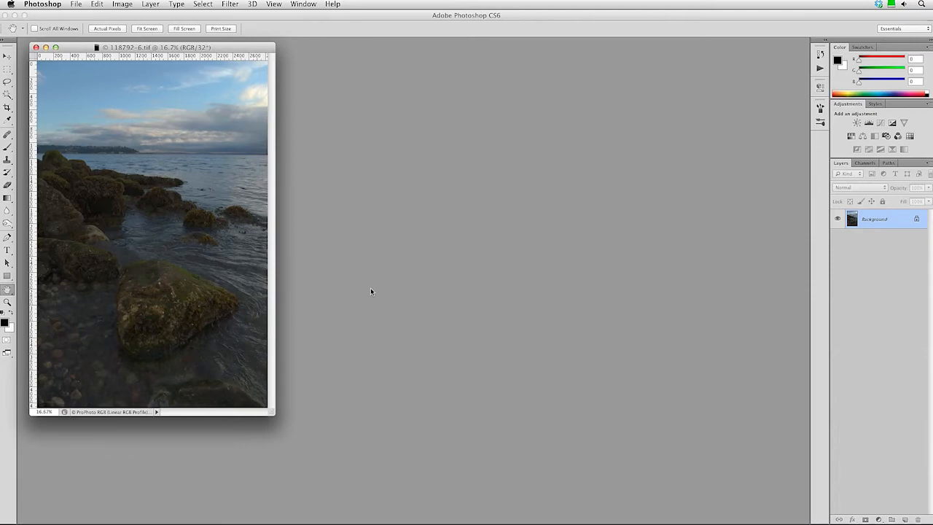
# Switch from Photoshop to Lightroom's Library showing the five shoreline photos.
pyautogui.press('super+Tab')
pyautogui.click(379, 256)
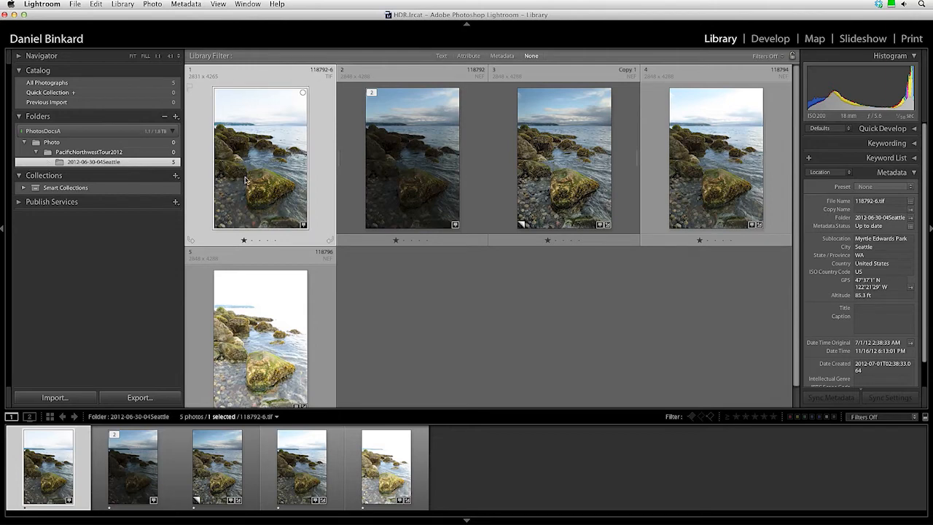
# In Develop, set Exposure −1.00, Contrast −25, Highlights −40, Shadows +75, Whites +20, Blacks −15, Clarity +50.
pyautogui.click(777, 41)
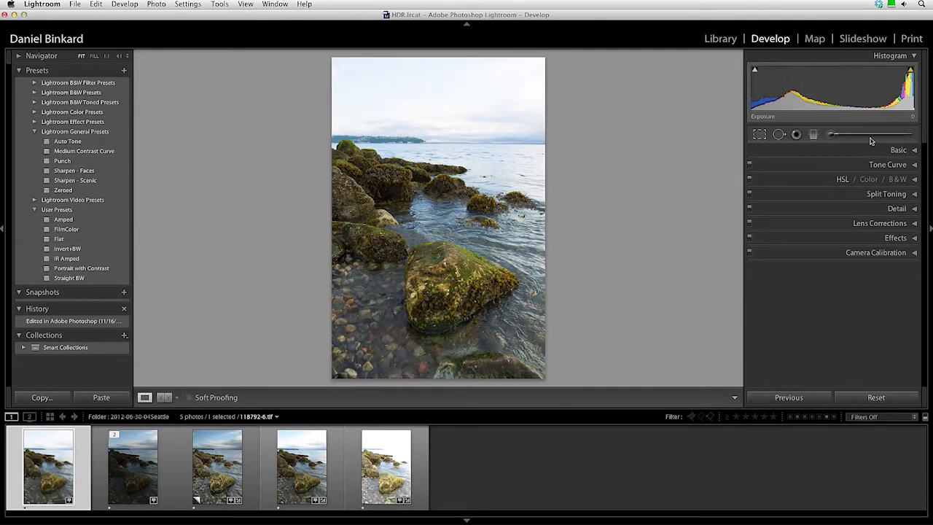
pyautogui.click(898, 150)
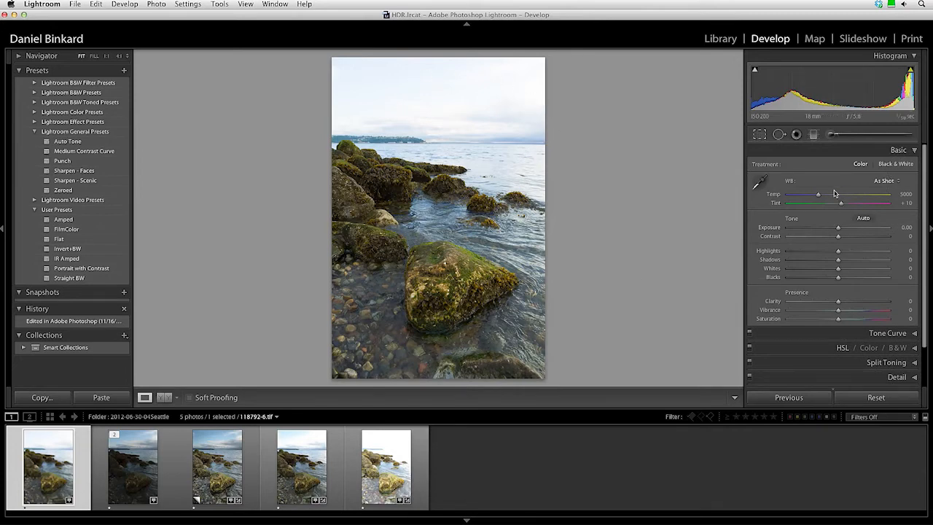
pyautogui.moveTo(838, 227); pyautogui.dragTo(831, 280)
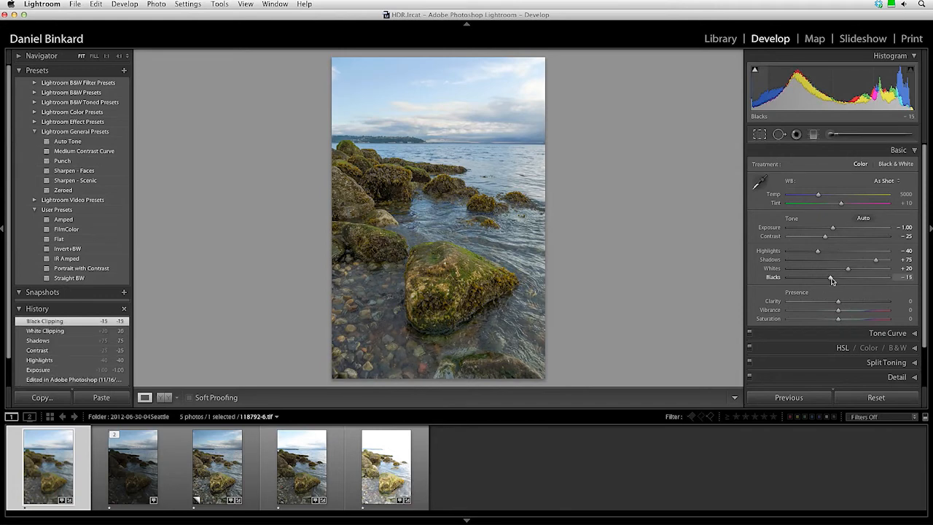
pyautogui.moveTo(838, 301); pyautogui.dragTo(862, 301)
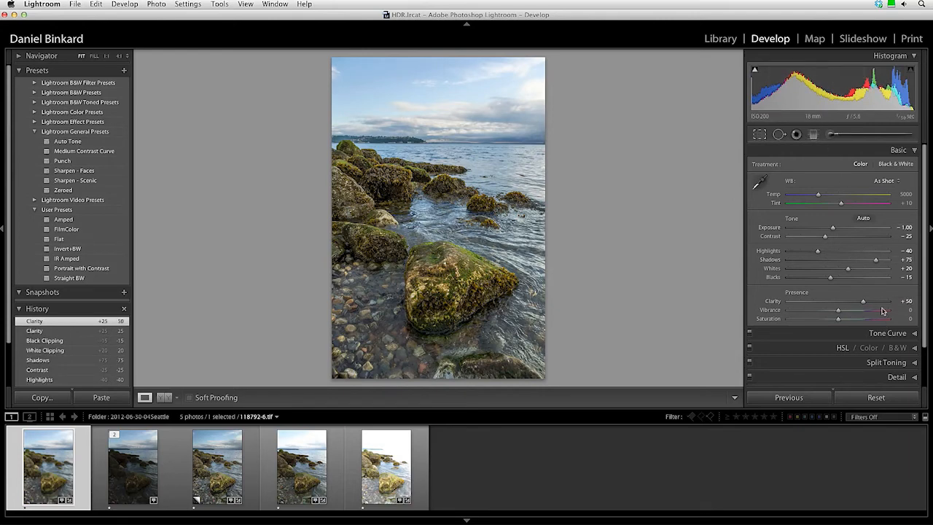
pyautogui.click(813, 134)
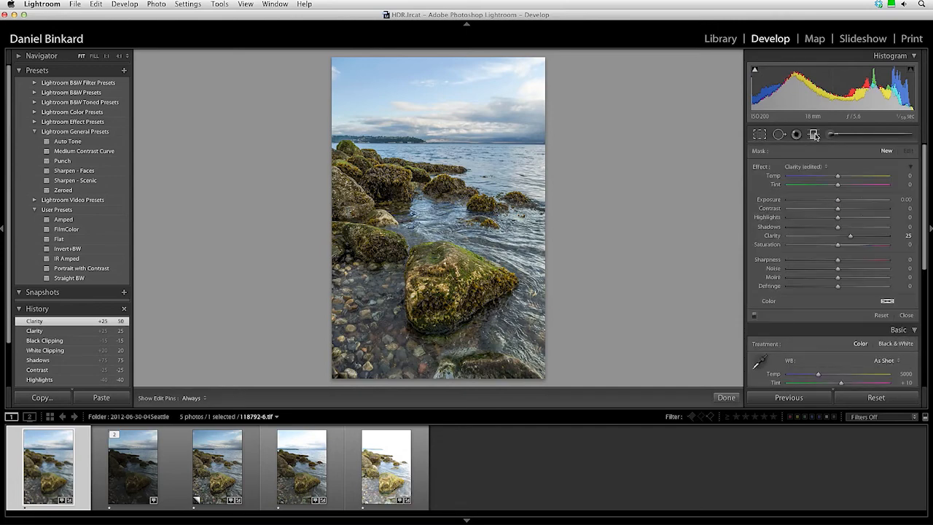
# Draw a +0.50 exposure graduated filter across the horizon area.
pyautogui.click(905, 236)
pyautogui.click(906, 200)
pyautogui.write('-')
pyautogui.press('Return')
pyautogui.moveTo(438, 209)
pyautogui.mouseDown()
pyautogui.moveTo(438, 150)
pyautogui.moveTo(454, 152)
pyautogui.moveTo(423, 148)
pyautogui.moveTo(444, 151)
pyautogui.moveTo(438, 166)
pyautogui.moveTo(438, 151)
pyautogui.mouseUp()
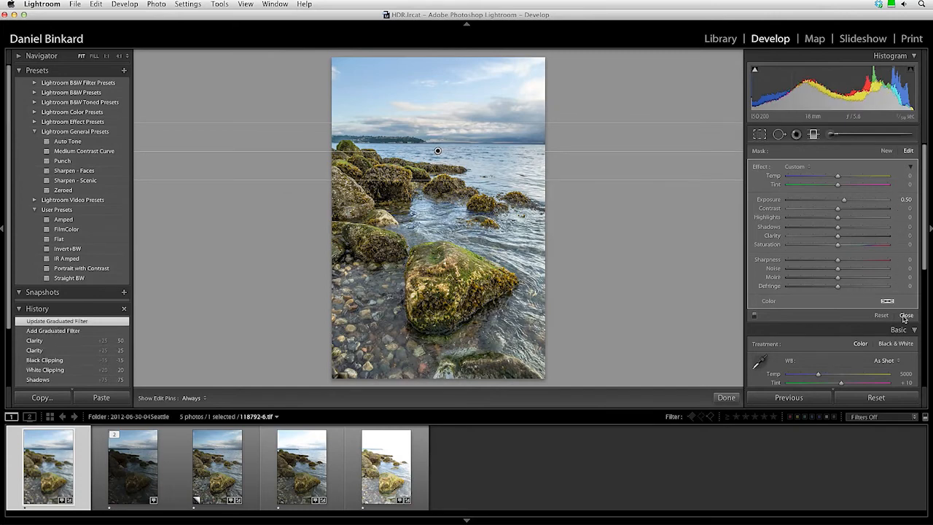
pyautogui.click(905, 316)
# Paint an adjustment-brush stroke with Exposure 0 and Clarity 25 onto the photo.
pyautogui.click(831, 135)
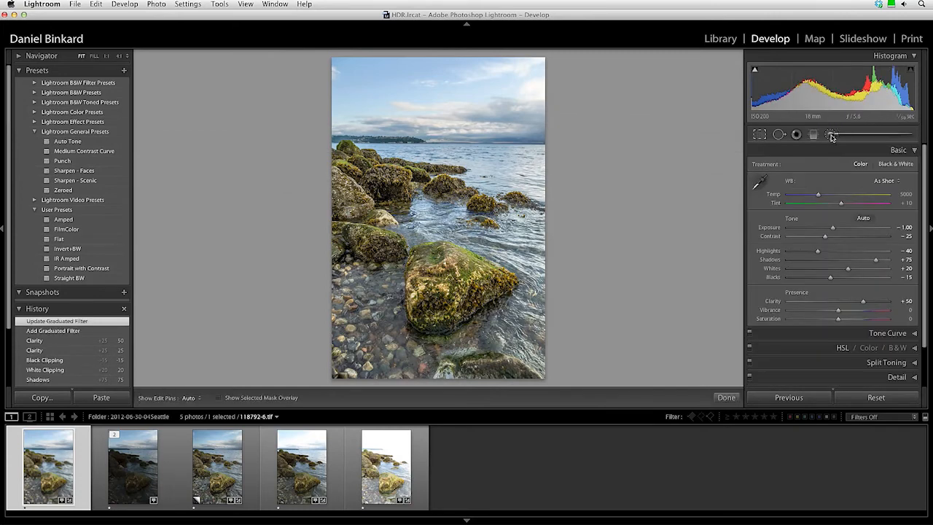
pyautogui.click(905, 199)
pyautogui.write('0')
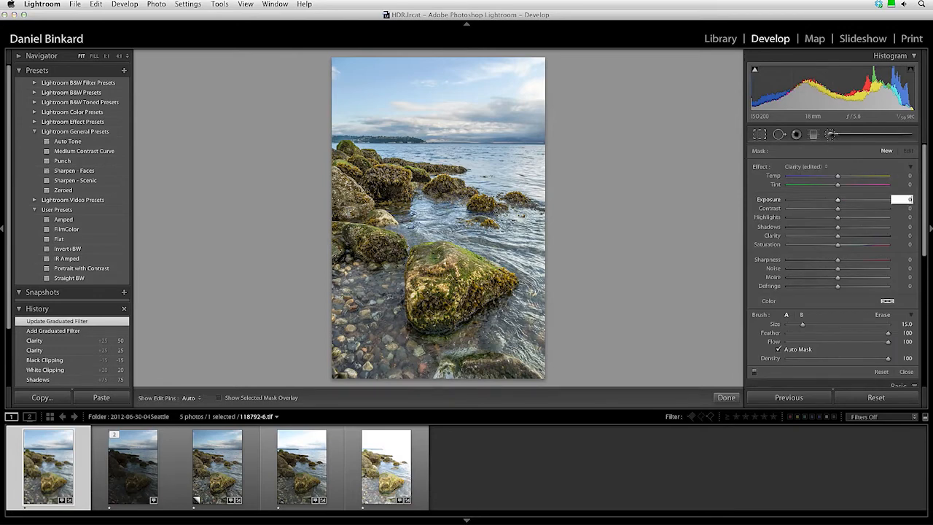
pyautogui.click(902, 236)
pyautogui.write('25')
pyautogui.press('Return')
pyautogui.press('h')
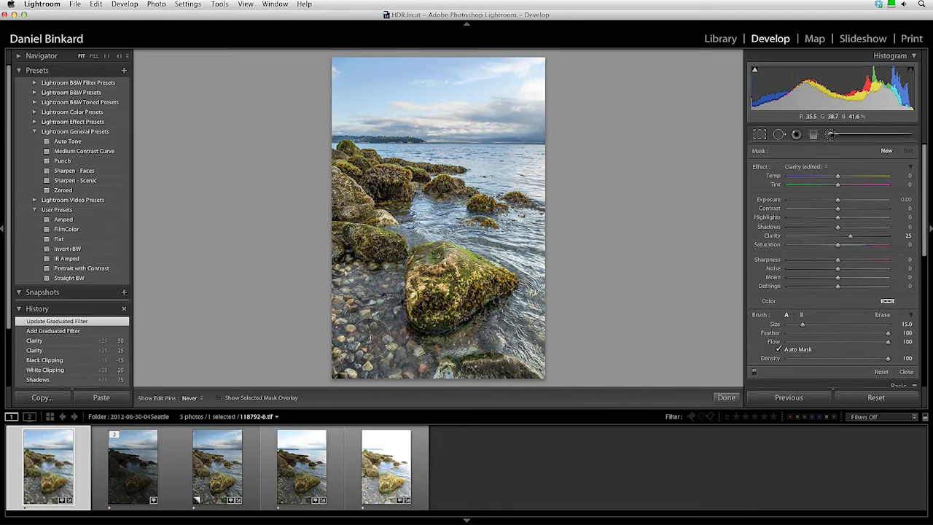
pyautogui.moveTo(550, 382); pyautogui.dragTo(553, 379)
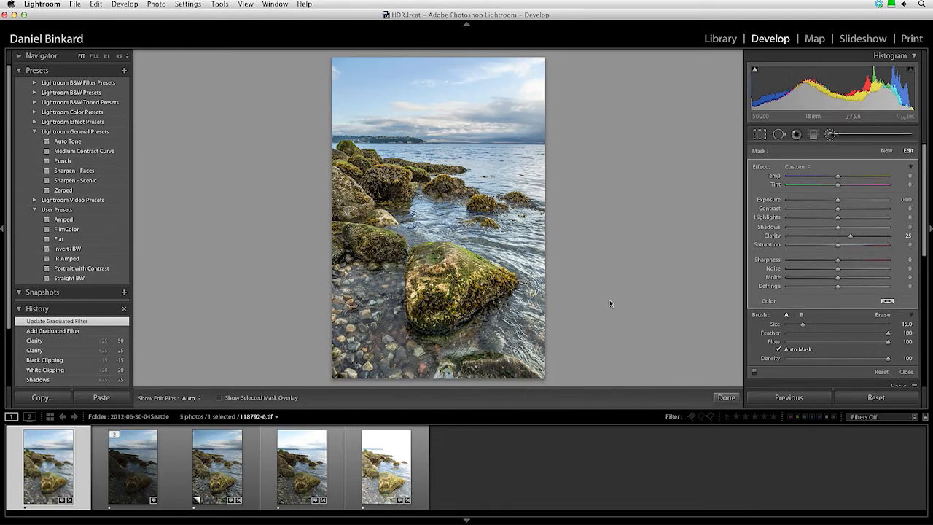
pyautogui.click(905, 372)
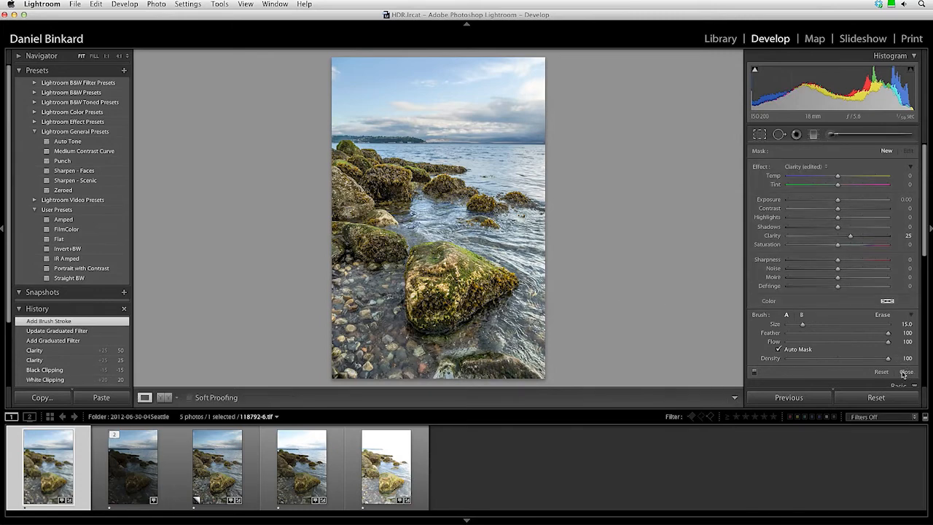
# Set Post-Crop Vignetting Amount to −15 and expand the Detail panel.
pyautogui.scroll(-2, 902, 365)
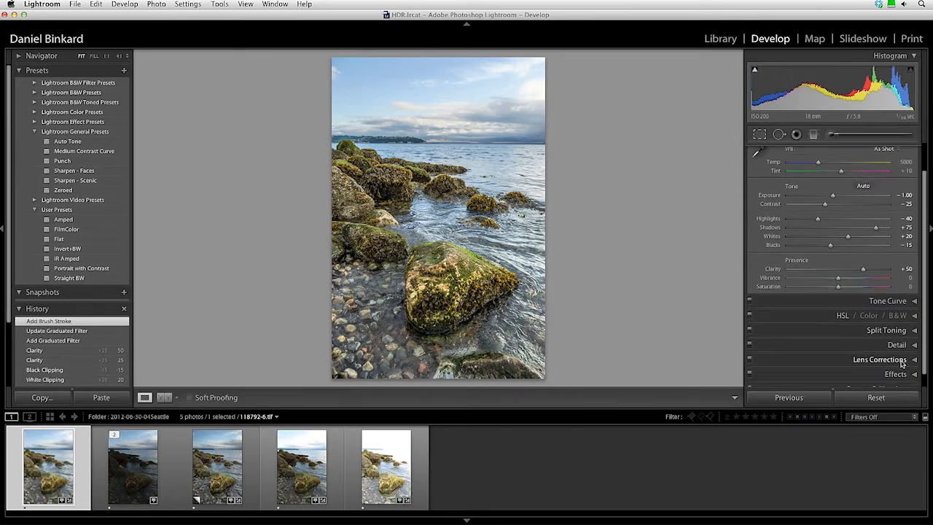
pyautogui.click(901, 357)
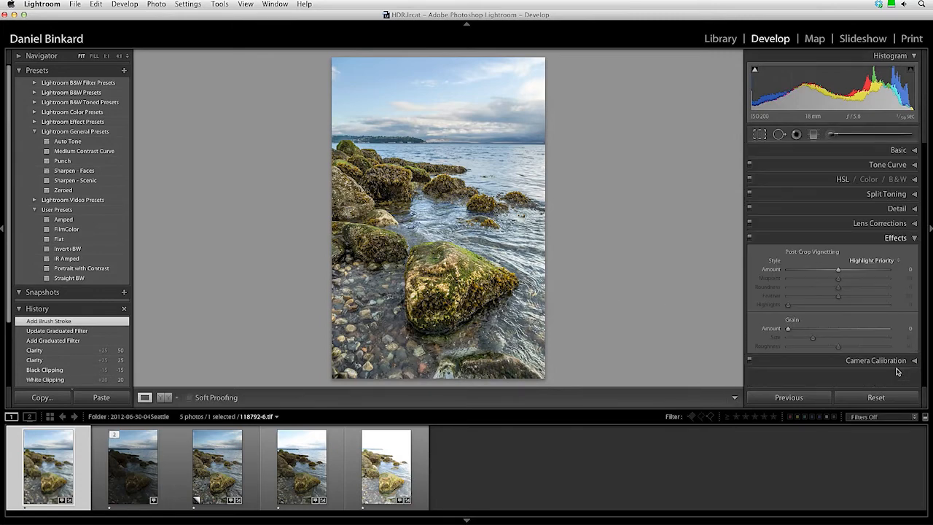
pyautogui.click(901, 270)
pyautogui.press('Return')
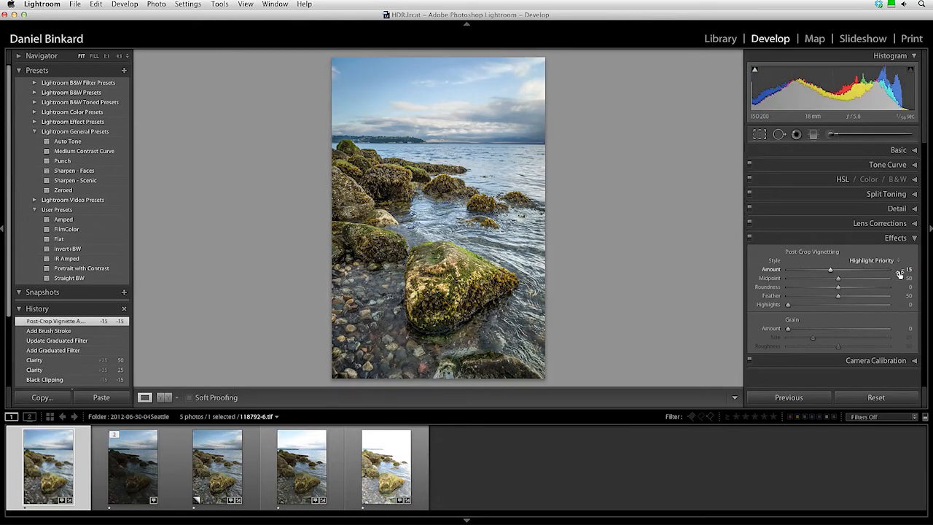
pyautogui.click(896, 209)
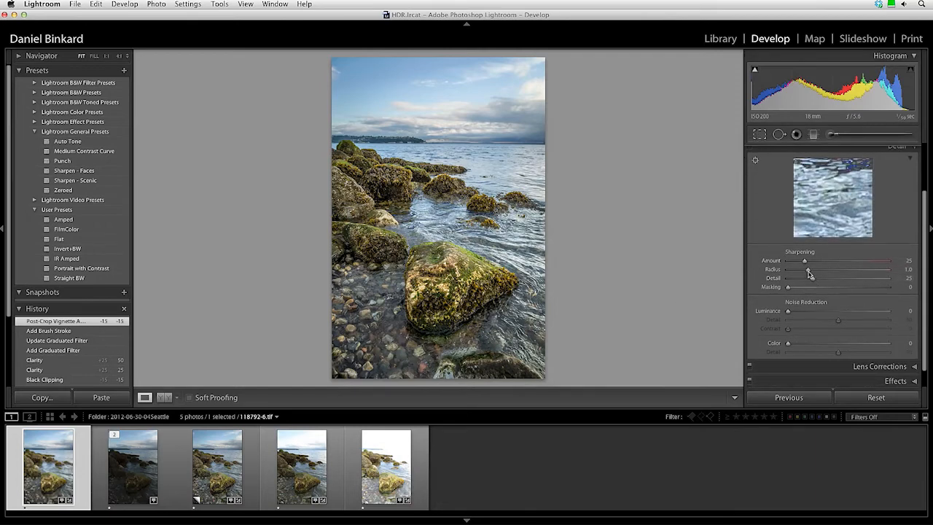
# Turn the sharpening Amount down and inspect the mossy rock at 1:1 zoom.
pyautogui.moveTo(805, 260); pyautogui.dragTo(779, 262)
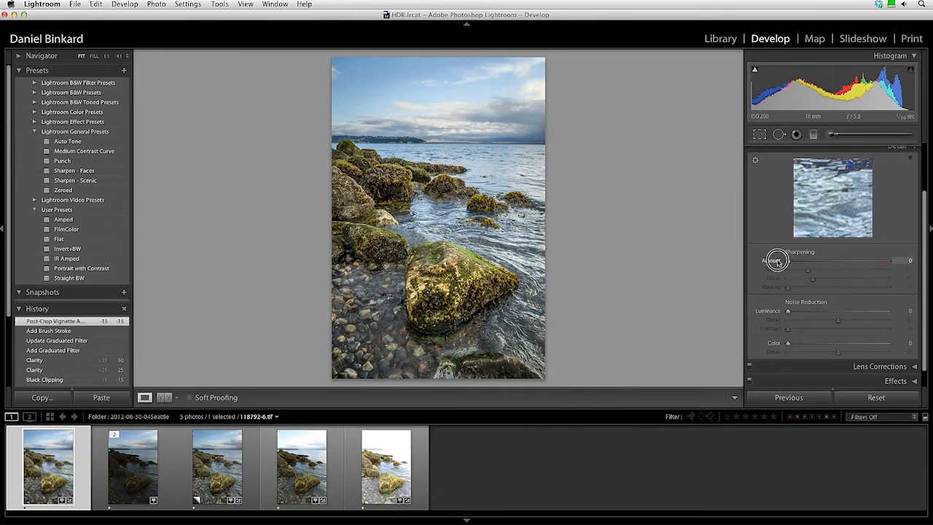
pyautogui.click(457, 303)
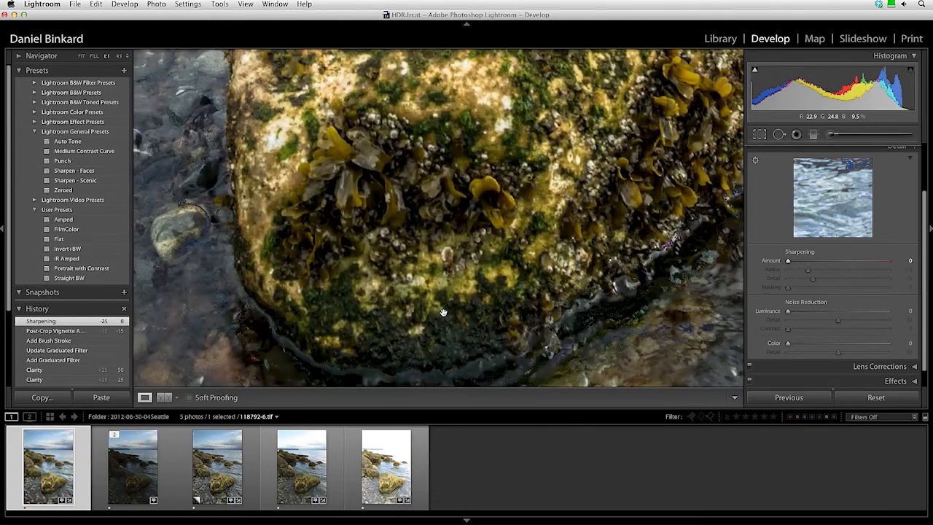
pyautogui.moveTo(399, 256); pyautogui.dragTo(495, 239)
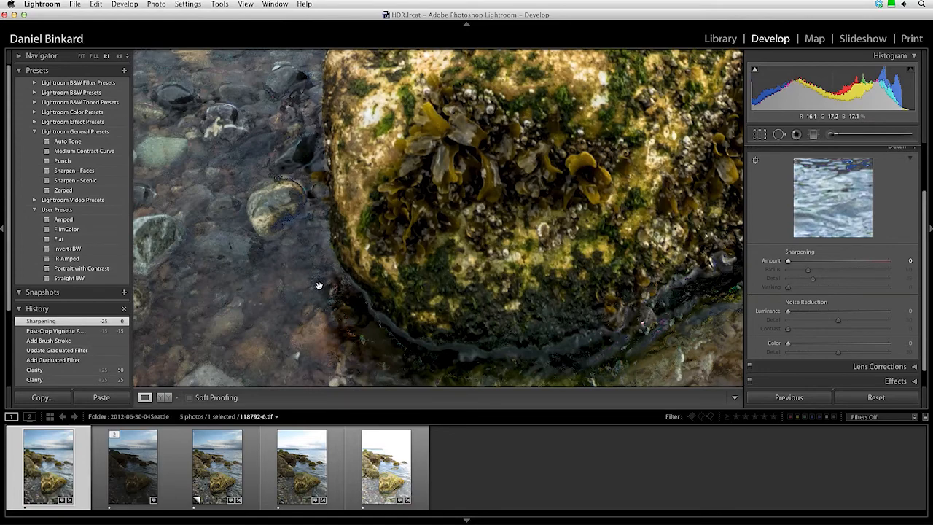
pyautogui.moveTo(319, 283); pyautogui.dragTo(428, 237)
pyautogui.moveTo(387, 215); pyautogui.dragTo(306, 277)
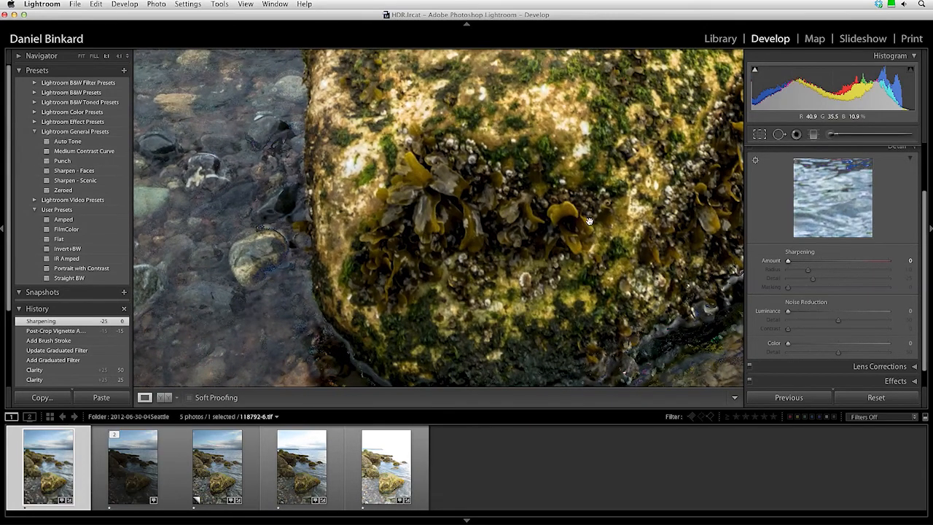
pyautogui.moveTo(590, 216); pyautogui.dragTo(610, 198)
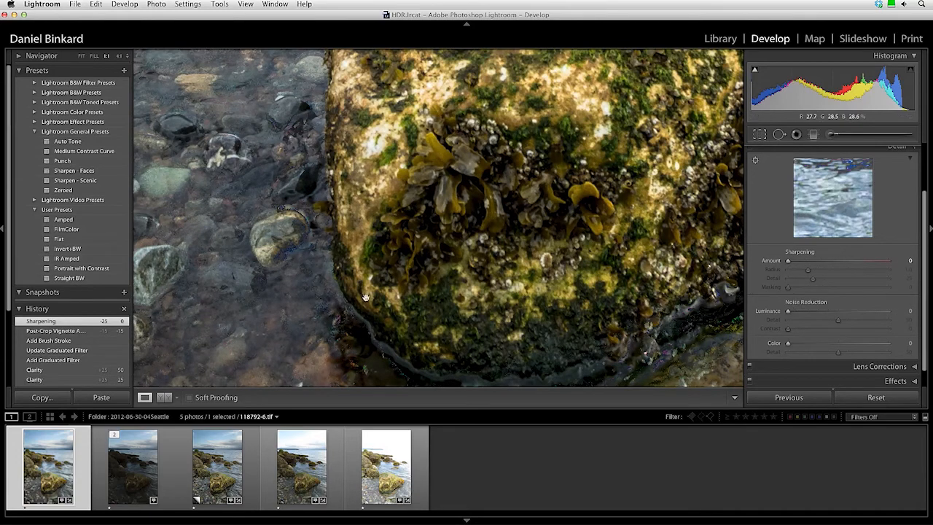
# Set colour noise reduction to 5 and luminance noise reduction to 5.
pyautogui.click(902, 342)
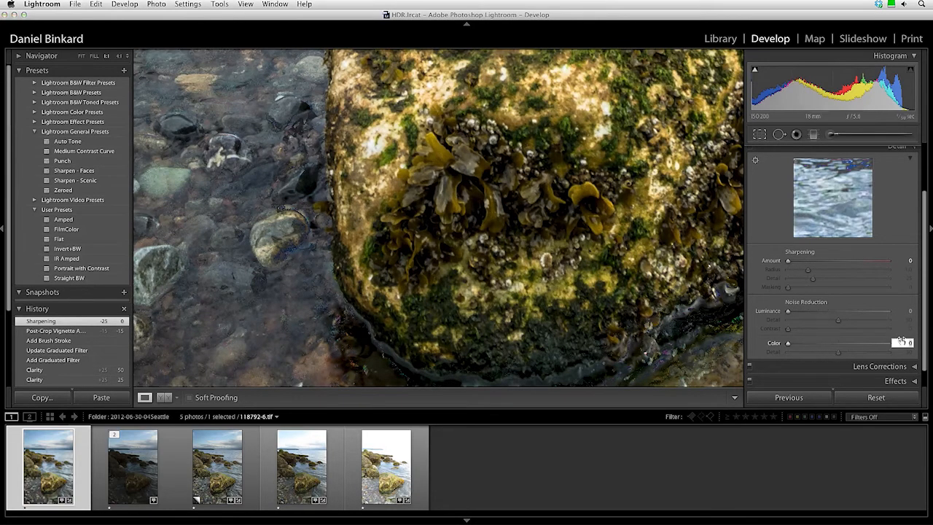
pyautogui.press('Return')
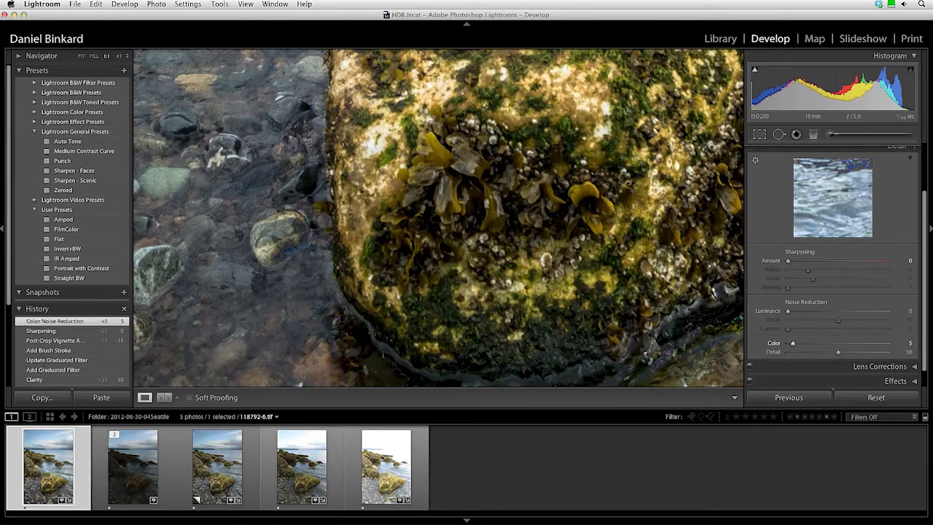
pyautogui.moveTo(250, 225); pyautogui.dragTo(448, 228)
pyautogui.moveTo(339, 228); pyautogui.dragTo(444, 225)
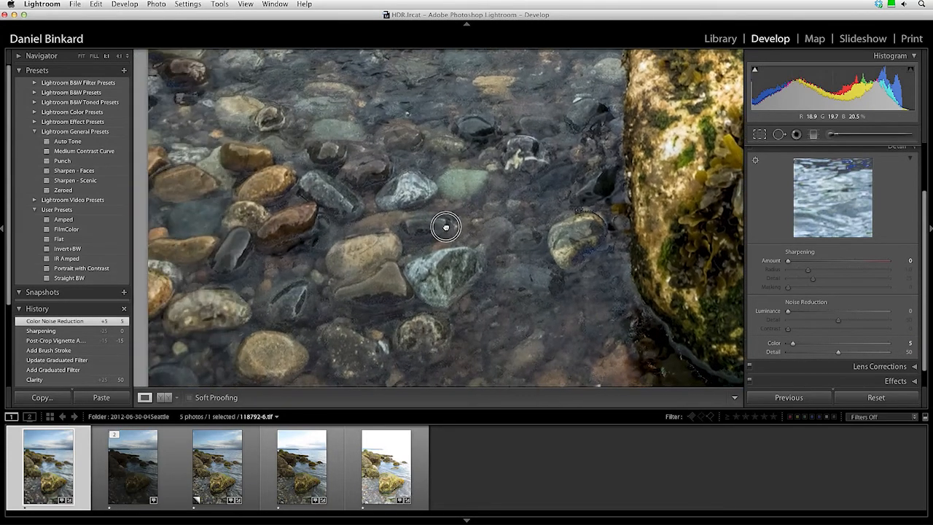
pyautogui.click(908, 311)
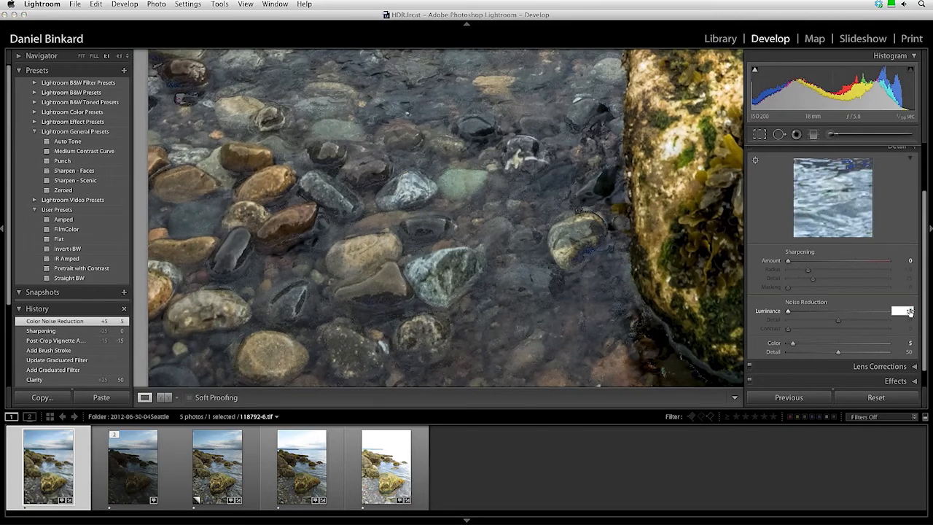
pyautogui.write('5')
pyautogui.press('Return')
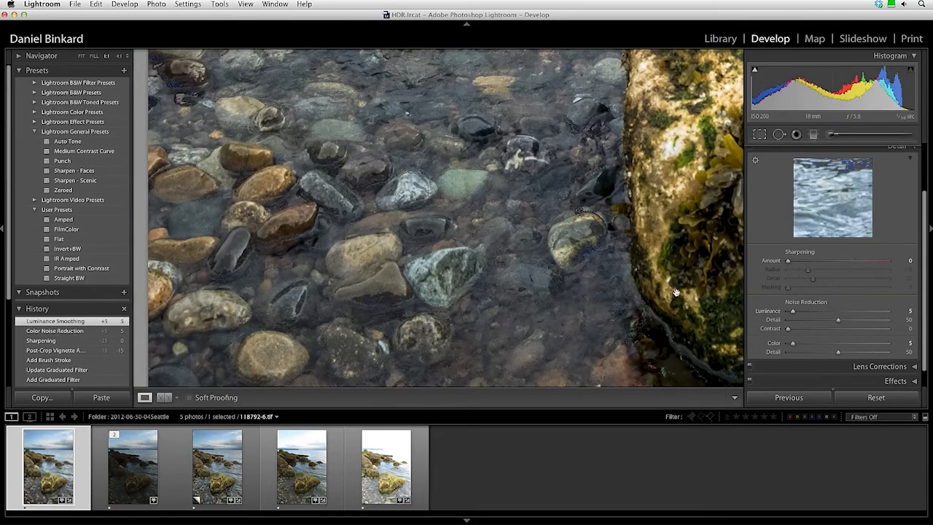
# Bring sharpening up to 25 with the grayscale preview, fit the photo, and return to Library.
pyautogui.moveTo(578, 221); pyautogui.dragTo(517, 217)
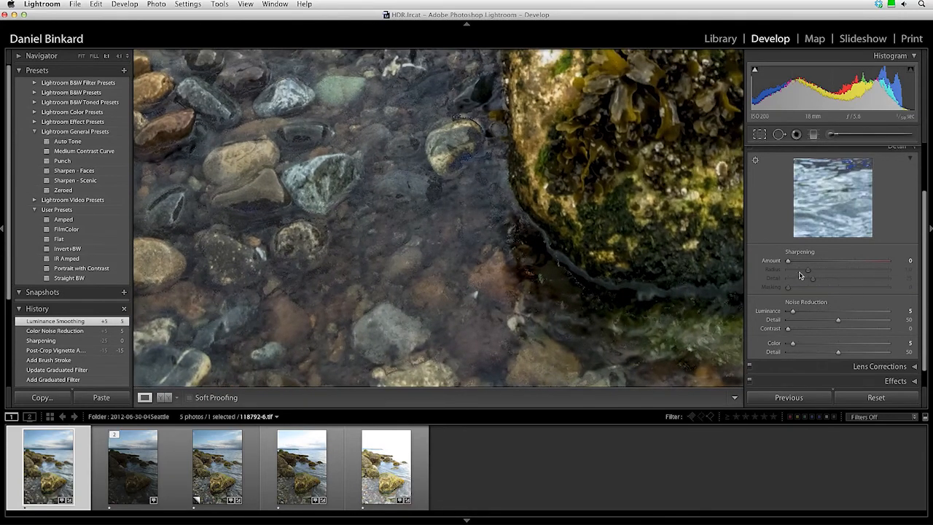
pyautogui.moveTo(623, 196); pyautogui.dragTo(531, 287)
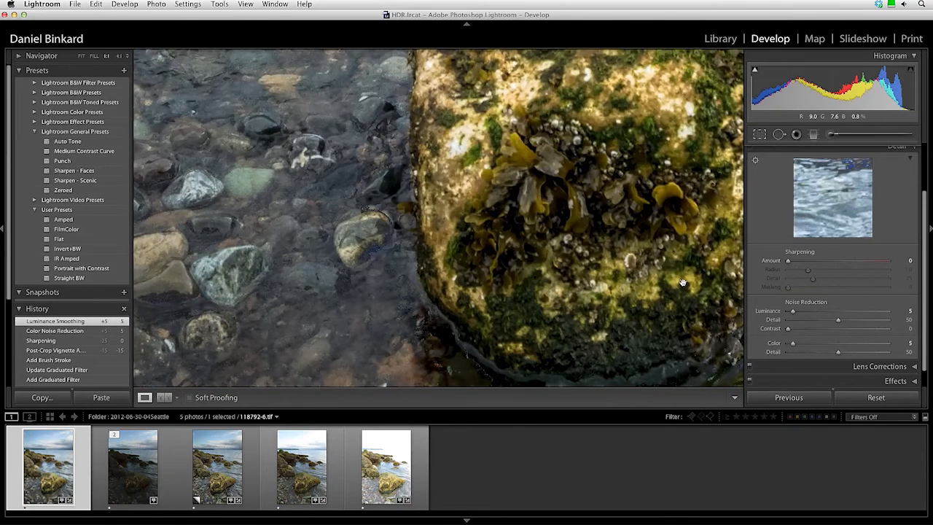
pyautogui.moveTo(787, 260); pyautogui.dragTo(812, 287)
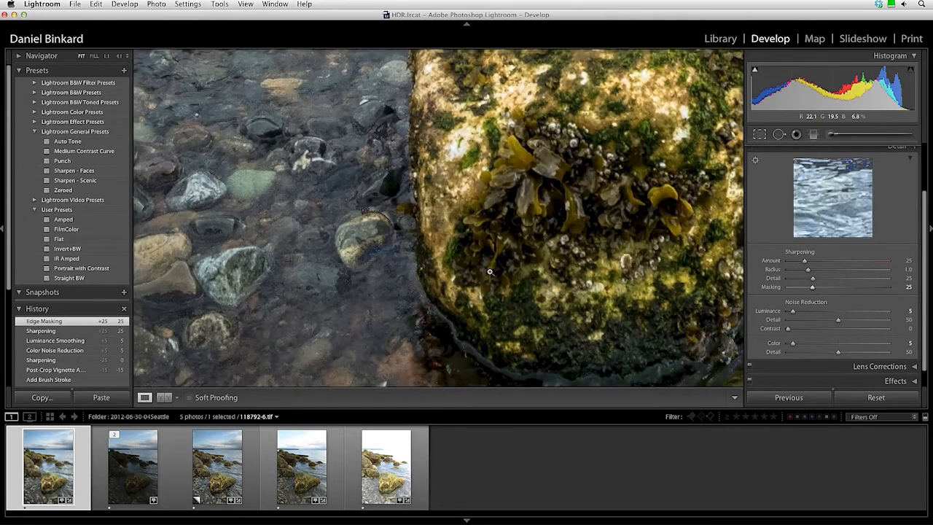
pyautogui.click(490, 272)
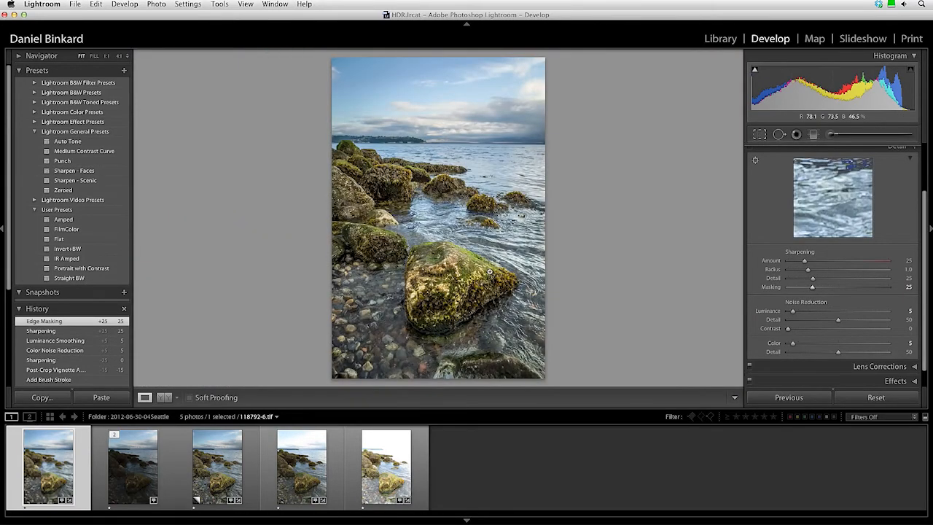
pyautogui.click(729, 40)
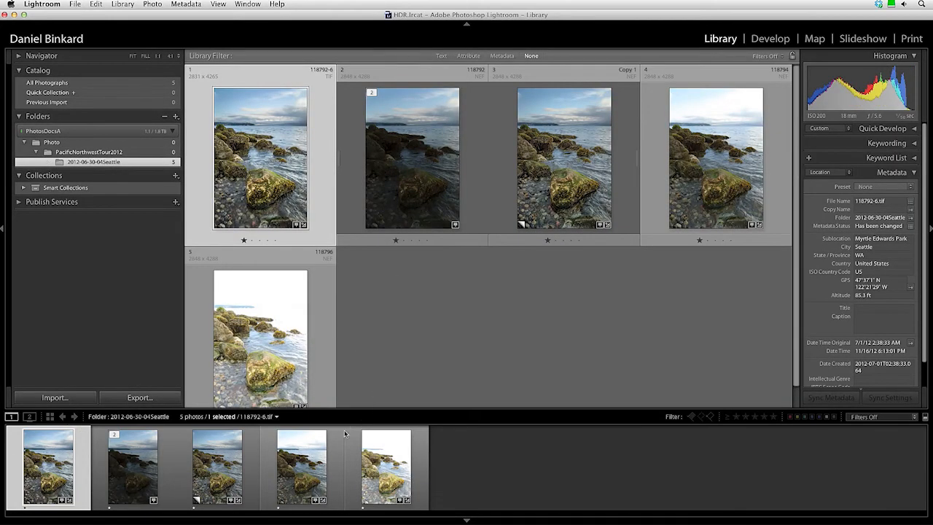
# Compare 118792-6.tif with Copy 1 side by side, panels hidden, zoomed in on the mossy rock.
pyautogui.keyDown('super'); pyautogui.click(220, 462); pyautogui.keyUp('super')
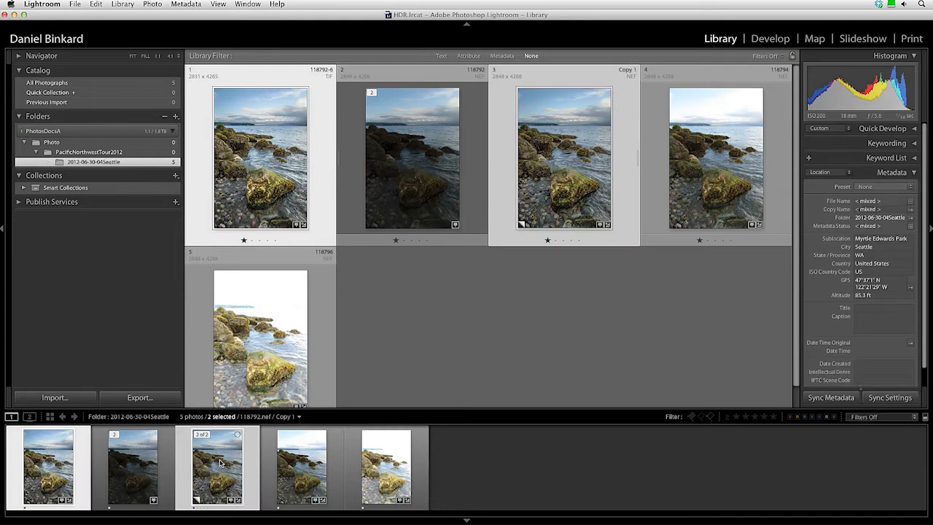
pyautogui.press('c')
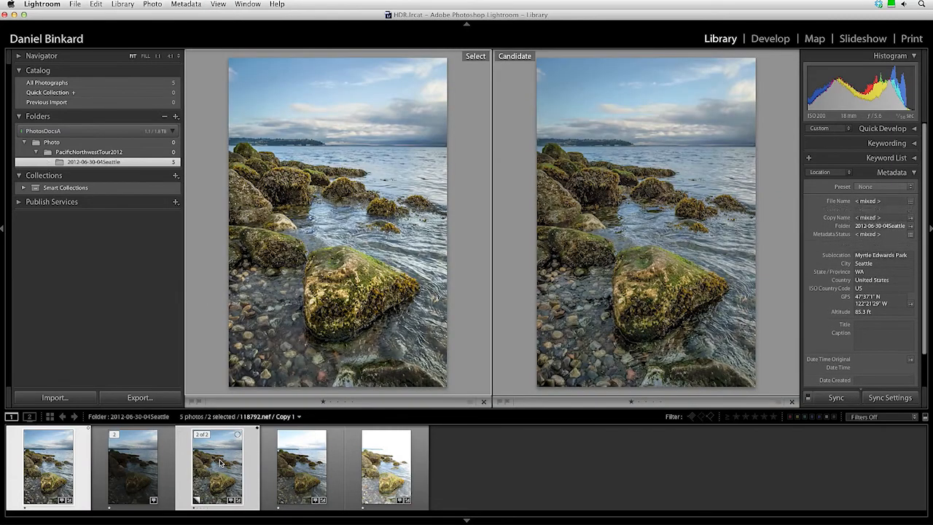
pyautogui.hotkey('shift', 'Tab')
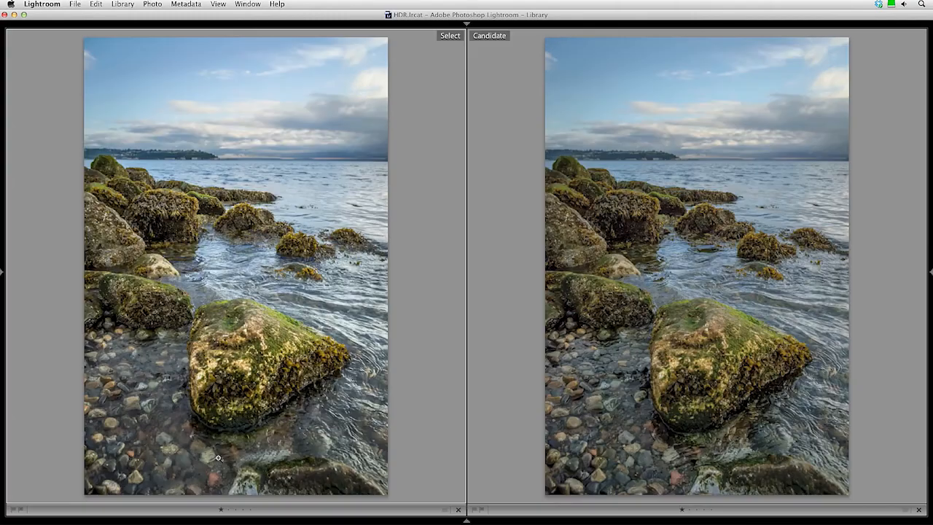
pyautogui.click(237, 413)
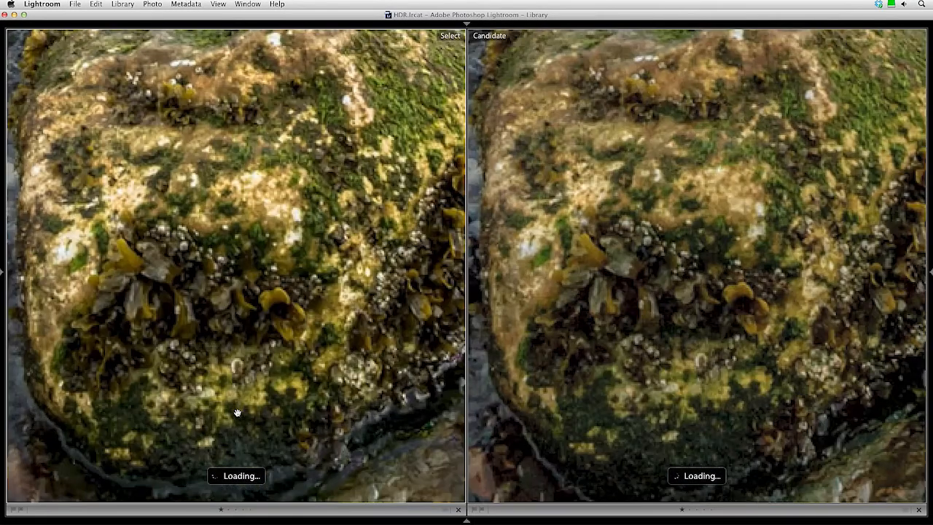
pyautogui.moveTo(240, 413); pyautogui.dragTo(378, 303)
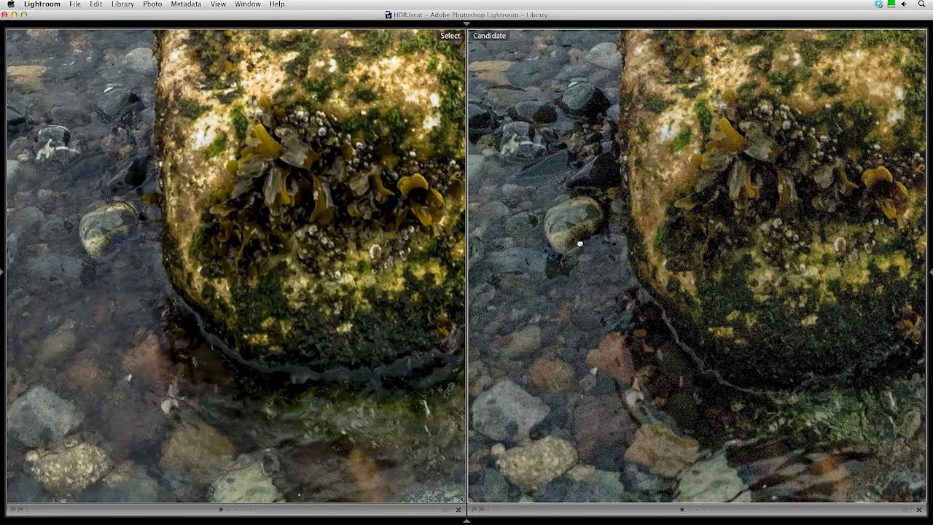
pyautogui.click(580, 244)
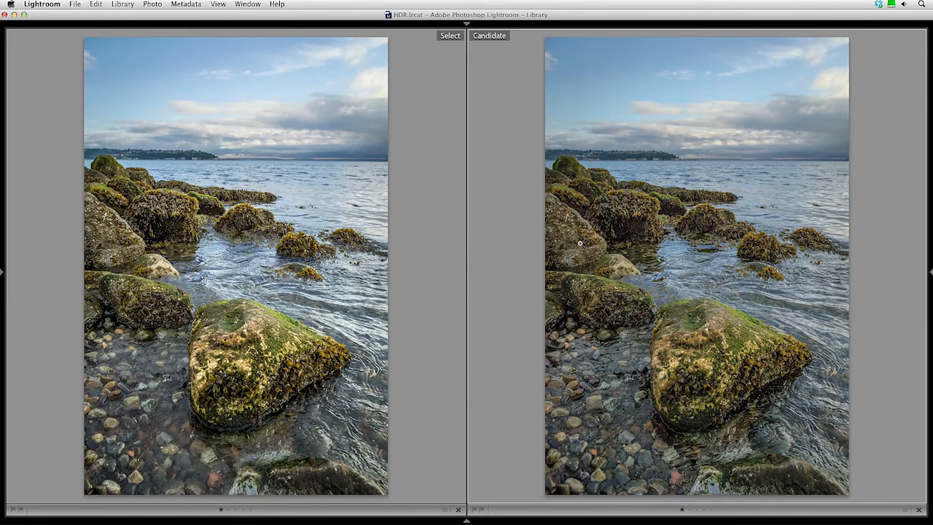
# Restore the panels, return to the grid with nothing selected, and switch to Photoshop CS6.
pyautogui.hotkey('shift', 'Tab')
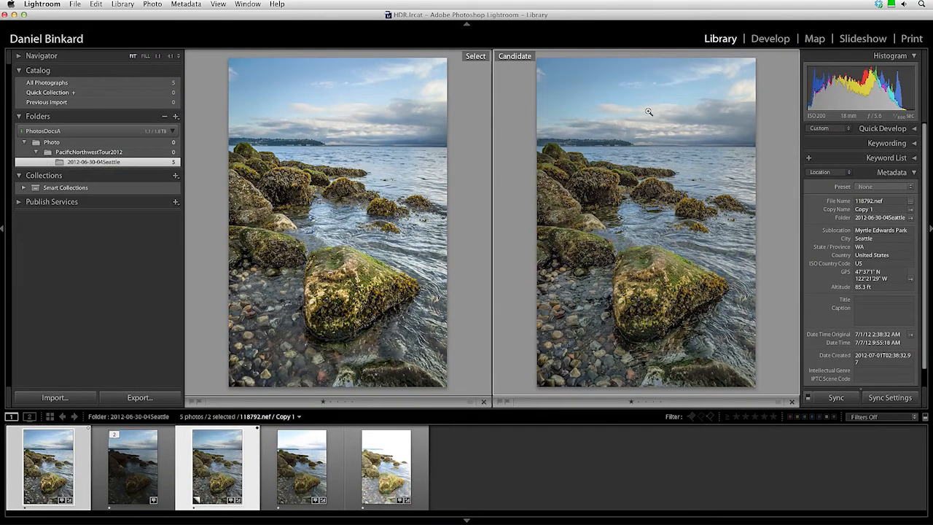
pyautogui.press('g')
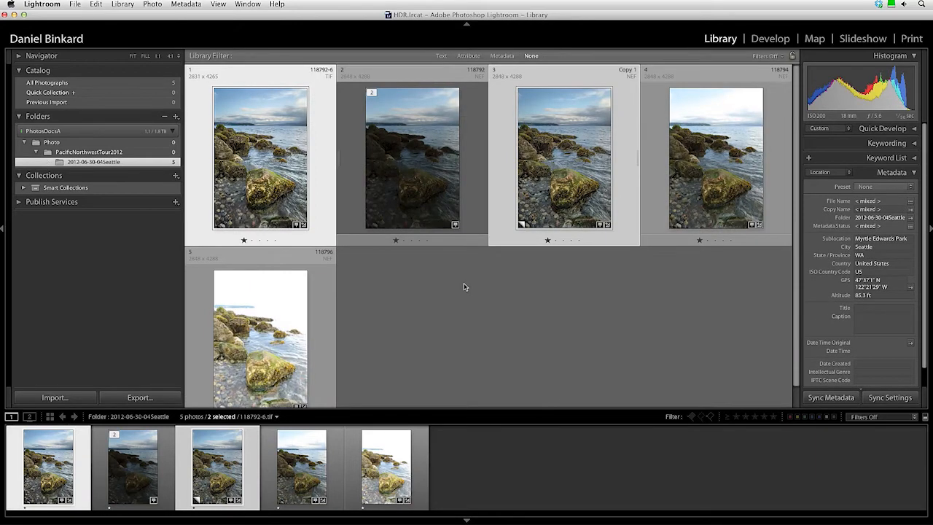
pyautogui.click(464, 287)
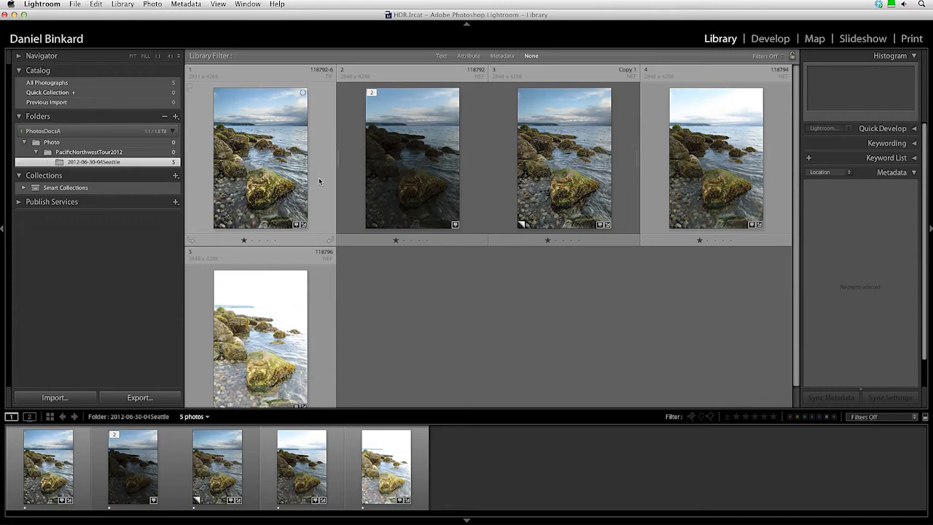
pyautogui.press('super+Tab')
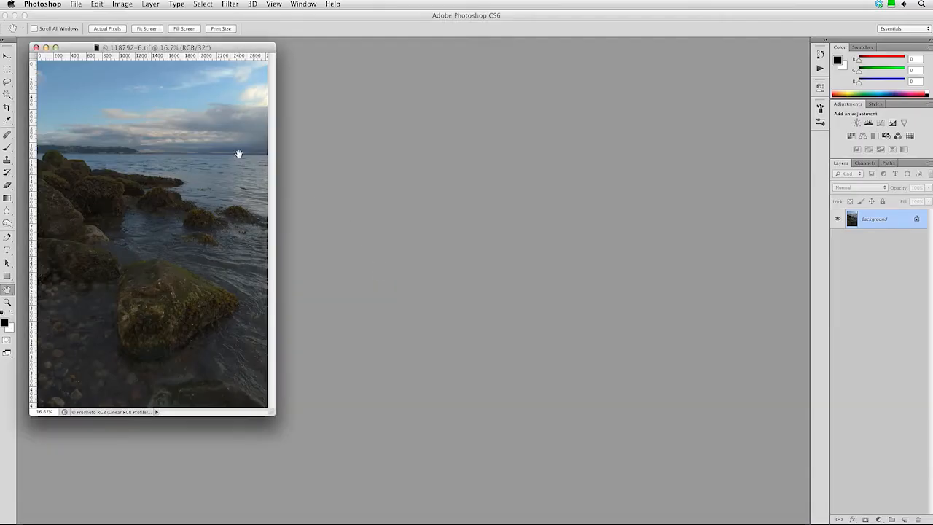
# Convert the 32-bit image to 16 Bits/Channel, bringing up HDR Toning.
pyautogui.click(122, 4)
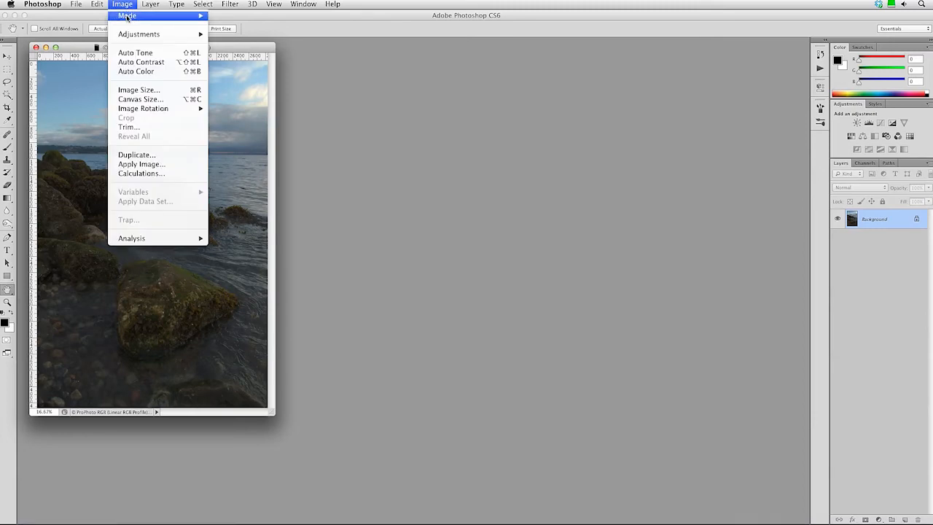
pyautogui.moveTo(131, 16)
pyautogui.click(258, 110)
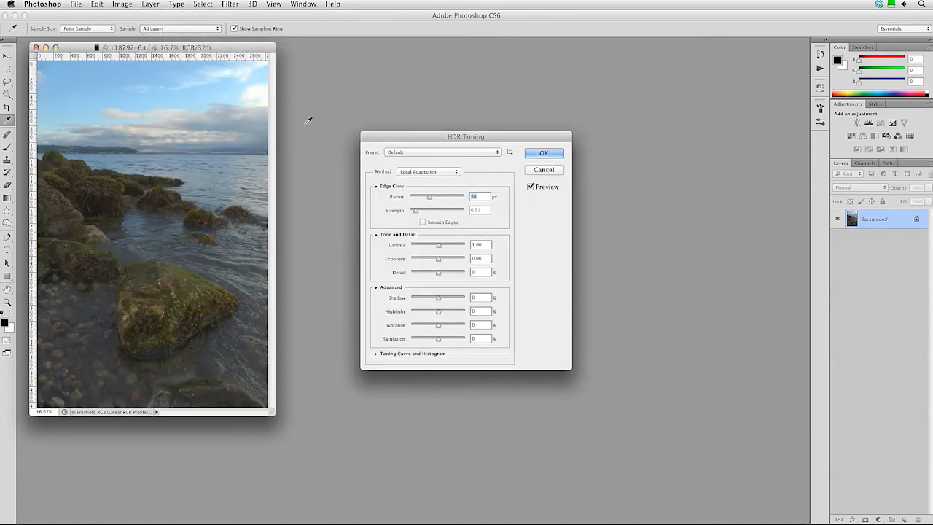
# Preview the City Twilight, Flat, Monochromatic, More Saturated and Photorealistic presets.
pyautogui.click(414, 153)
pyautogui.click(413, 166)
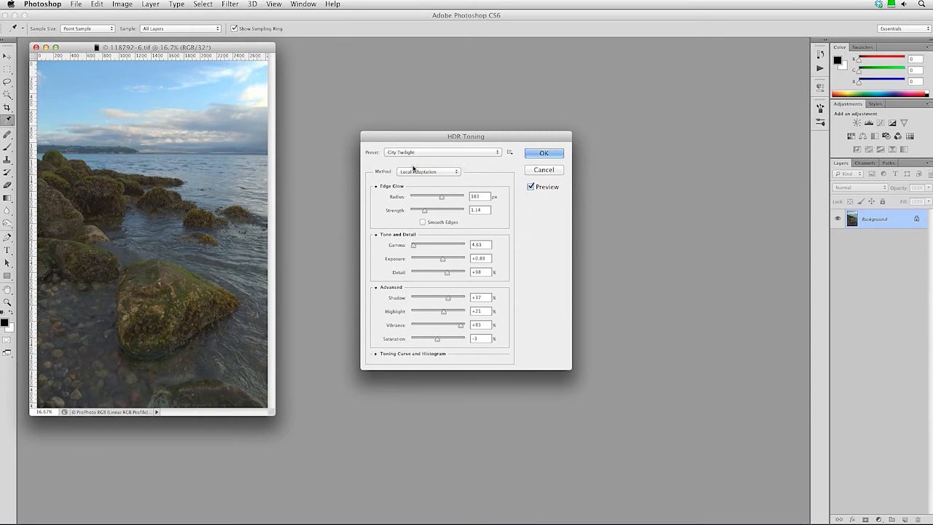
pyautogui.click(413, 153)
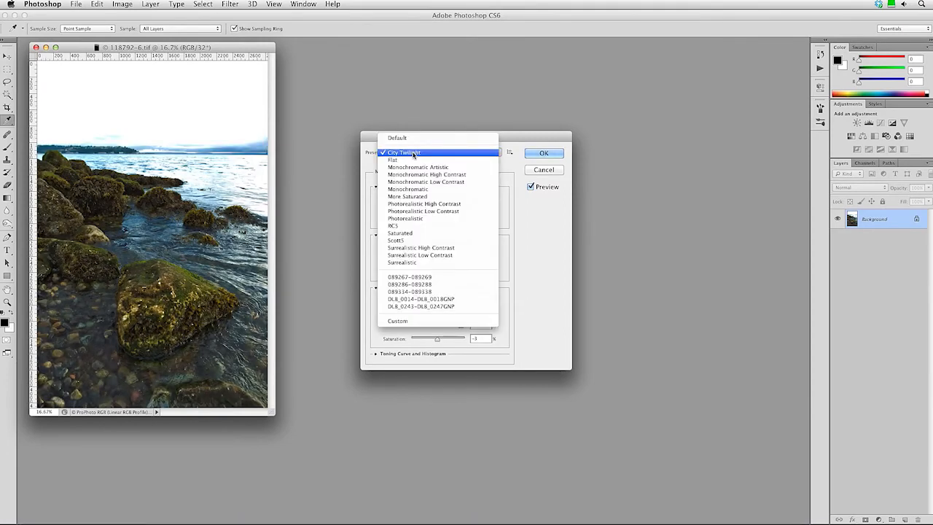
pyautogui.click(411, 160)
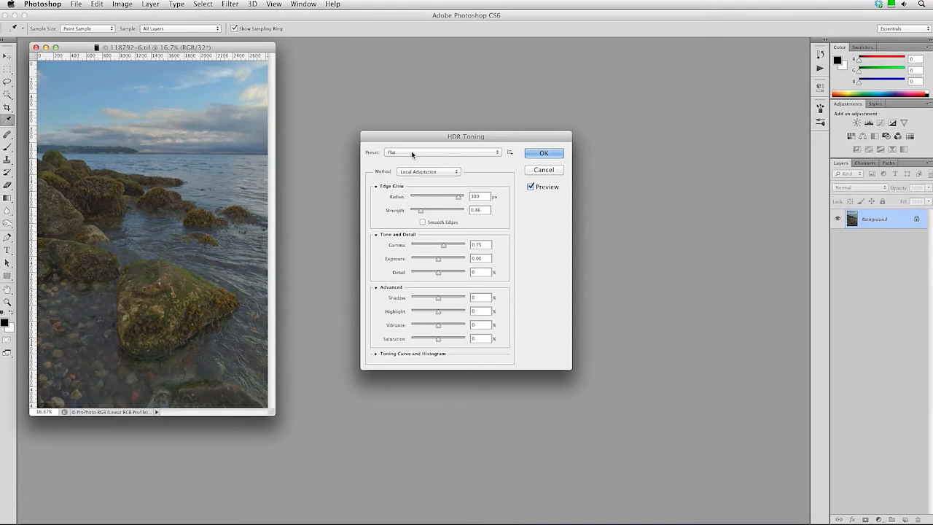
pyautogui.click(412, 154)
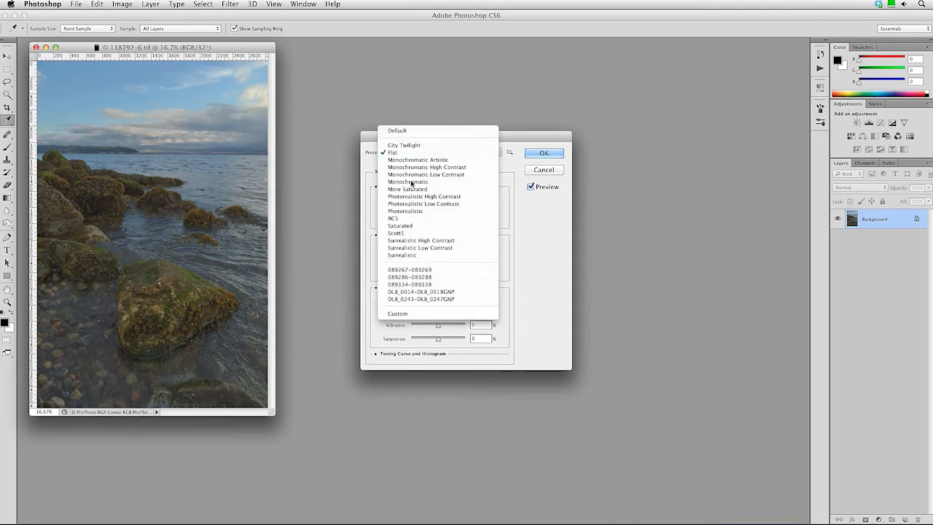
pyautogui.click(412, 181)
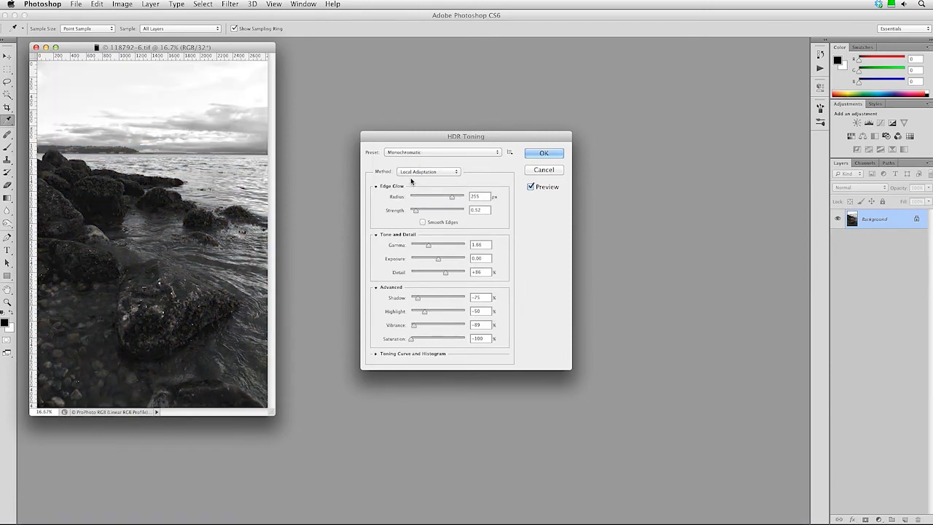
pyautogui.click(409, 153)
pyautogui.click(409, 161)
pyautogui.click(409, 154)
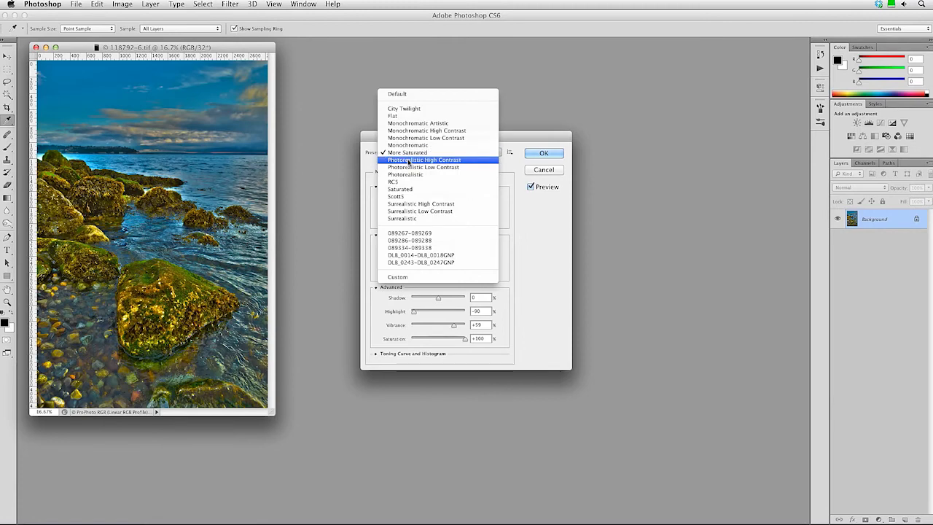
pyautogui.click(409, 174)
# Preview RC5, Saturated, Scott5 and Surrealistic presets, settling on Surrealistic High Contrast.
pyautogui.click(409, 154)
pyautogui.click(408, 163)
pyautogui.click(409, 153)
pyautogui.click(407, 159)
pyautogui.click(407, 153)
pyautogui.click(407, 159)
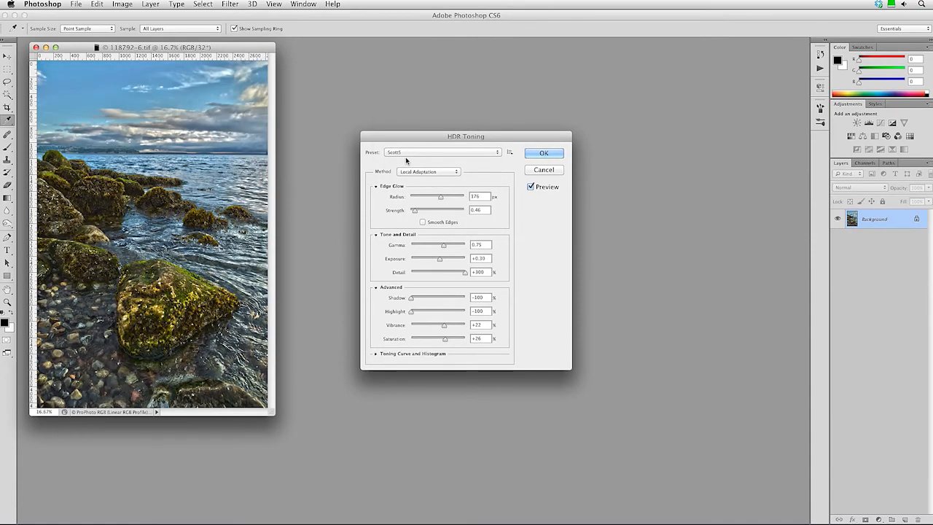
pyautogui.click(406, 152)
pyautogui.click(407, 161)
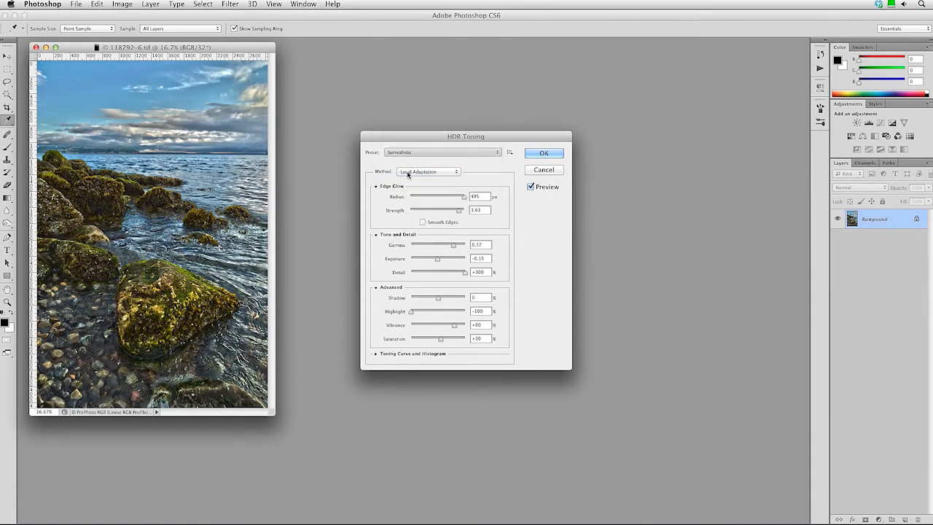
pyautogui.click(407, 152)
pyautogui.click(407, 160)
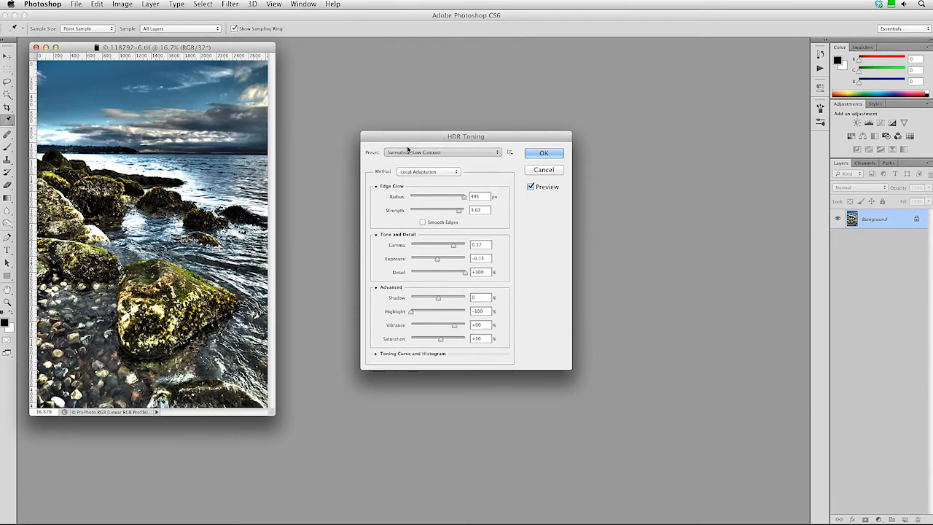
pyautogui.click(407, 150)
pyautogui.click(406, 146)
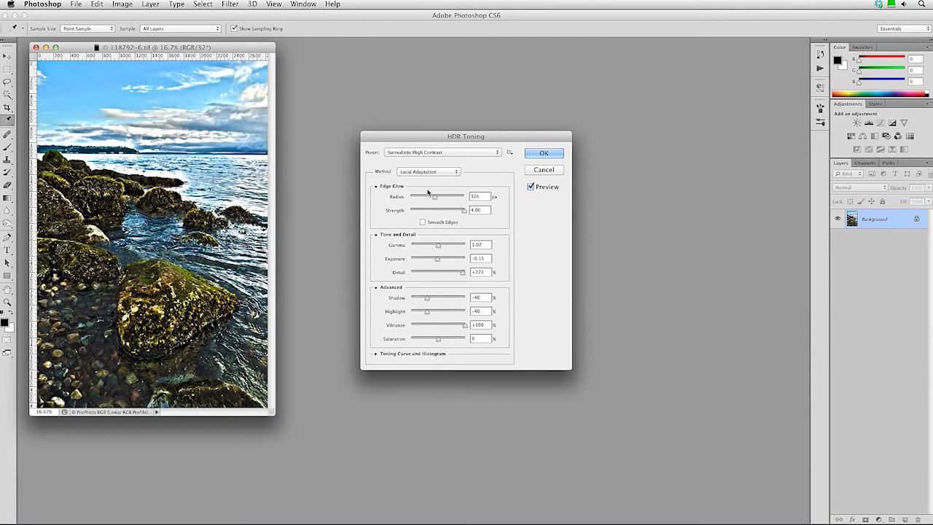
# Set edge glow Radius 200 px, Strength 0.42, Detail 0, Shadow -66, and Saturation below zero.
pyautogui.moveTo(437, 199); pyautogui.dragTo(405, 198)
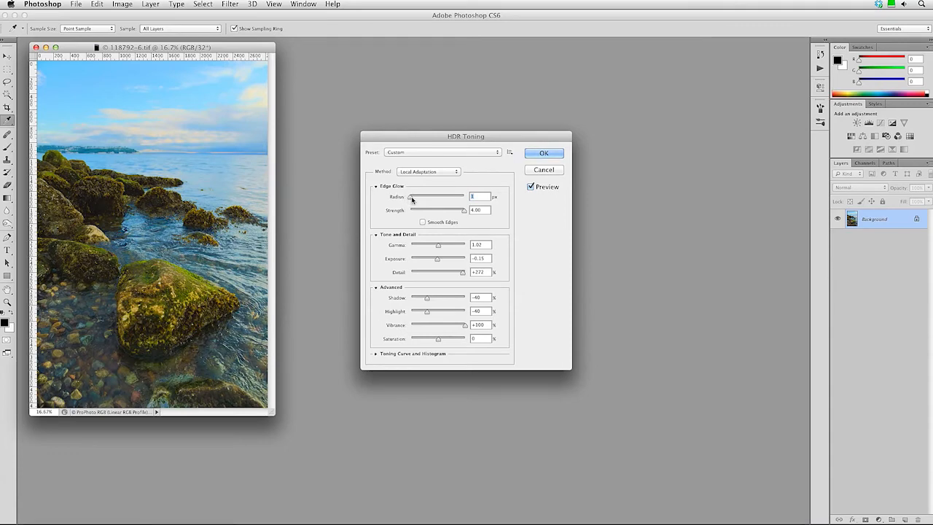
pyautogui.write('100')
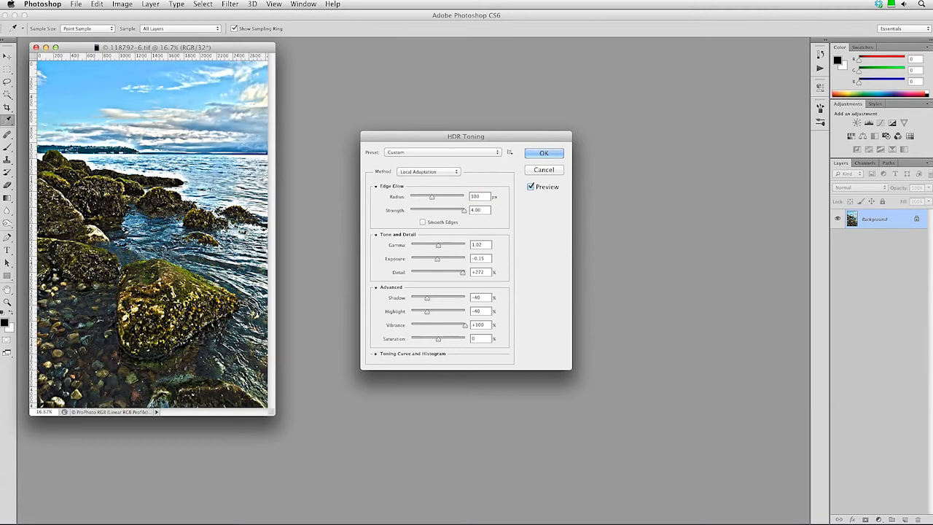
pyautogui.moveTo(482, 198); pyautogui.dragTo(470, 195)
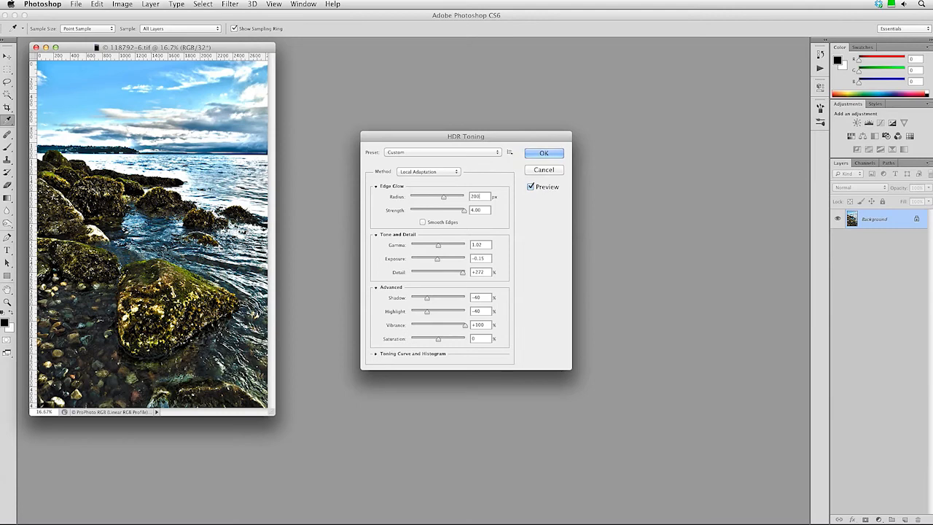
pyautogui.moveTo(463, 211); pyautogui.dragTo(415, 215)
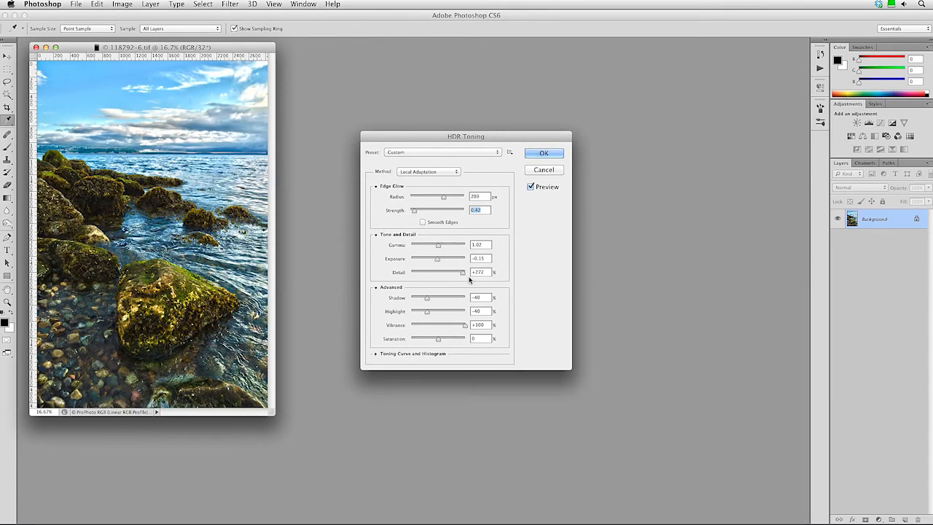
pyautogui.moveTo(465, 274)
pyautogui.mouseDown()
pyautogui.moveTo(478, 275)
pyautogui.moveTo(406, 271)
pyautogui.moveTo(471, 272)
pyautogui.mouseUp()
pyautogui.write('0')
pyautogui.moveTo(427, 299); pyautogui.dragTo(407, 313)
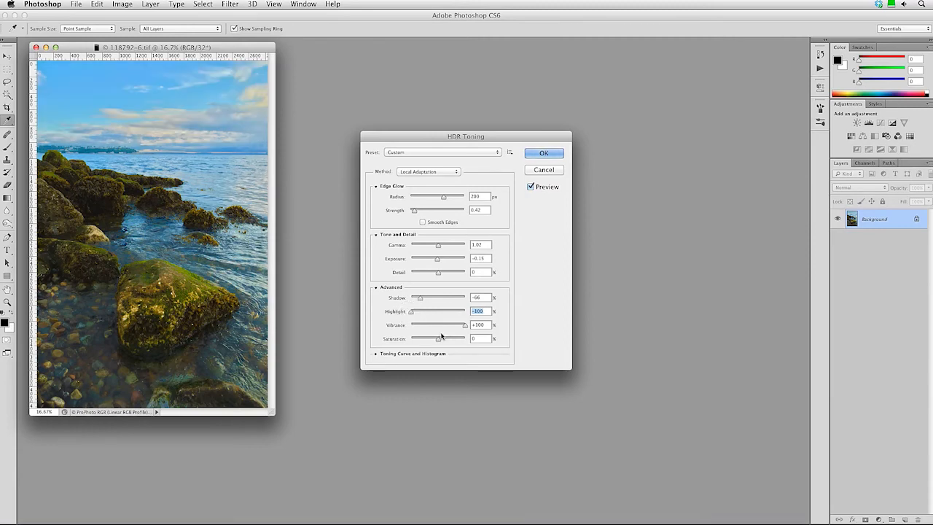
pyautogui.moveTo(439, 339)
pyautogui.mouseDown()
pyautogui.moveTo(452, 339)
pyautogui.moveTo(421, 339)
pyautogui.moveTo(429, 341)
pyautogui.mouseUp()
# Expand the toning curve and histogram, raise the upper point and add lower points.
pyautogui.click(378, 354)
pyautogui.moveTo(418, 138); pyautogui.dragTo(407, 64)
pyautogui.moveTo(445, 308); pyautogui.dragTo(517, 262)
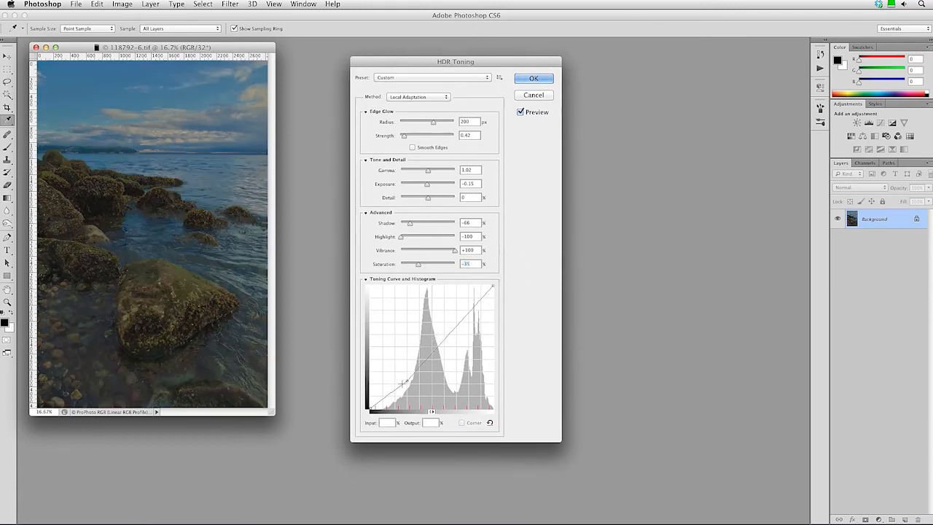
pyautogui.moveTo(380, 399); pyautogui.dragTo(351, 422)
pyautogui.moveTo(467, 317); pyautogui.dragTo(470, 326)
pyautogui.moveTo(414, 377)
pyautogui.mouseDown()
pyautogui.moveTo(408, 367)
pyautogui.moveTo(420, 389)
pyautogui.mouseUp()
# Deepen the shadows and lift the midtones on the curve, then apply the HDR toning.
pyautogui.moveTo(470, 326); pyautogui.dragTo(456, 307)
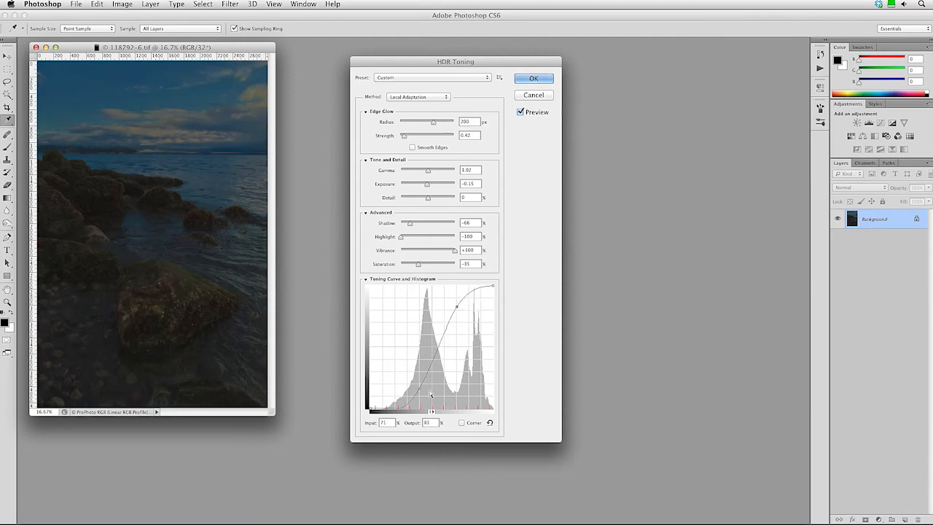
pyautogui.moveTo(419, 387); pyautogui.dragTo(382, 396)
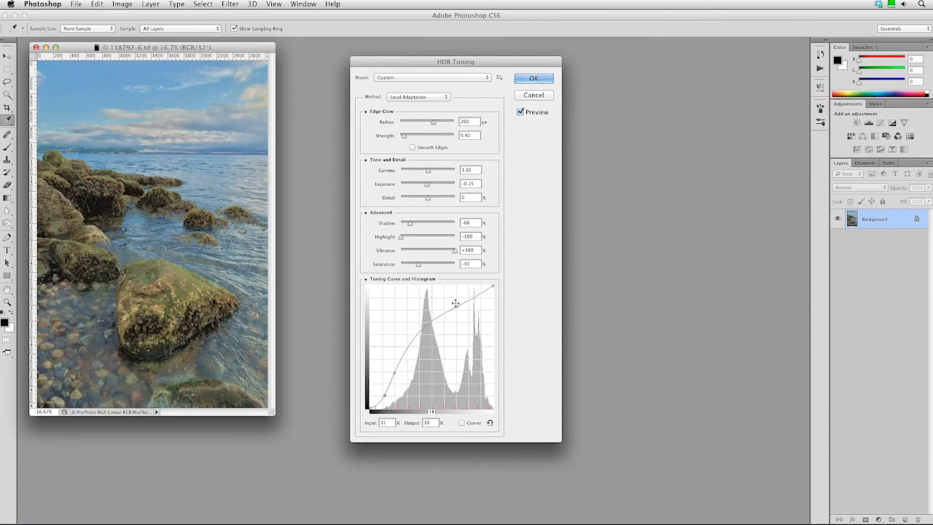
pyautogui.moveTo(457, 307); pyautogui.dragTo(455, 298)
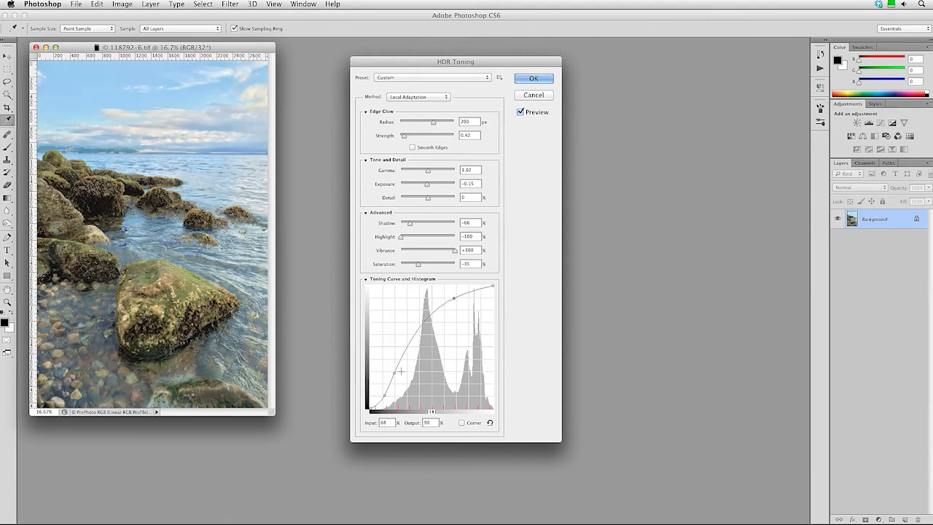
pyautogui.click(396, 373)
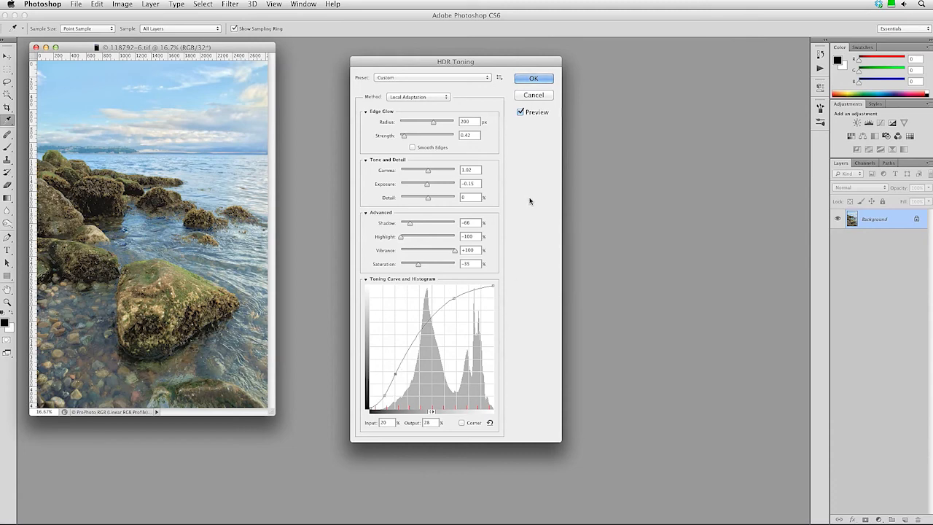
pyautogui.click(525, 78)
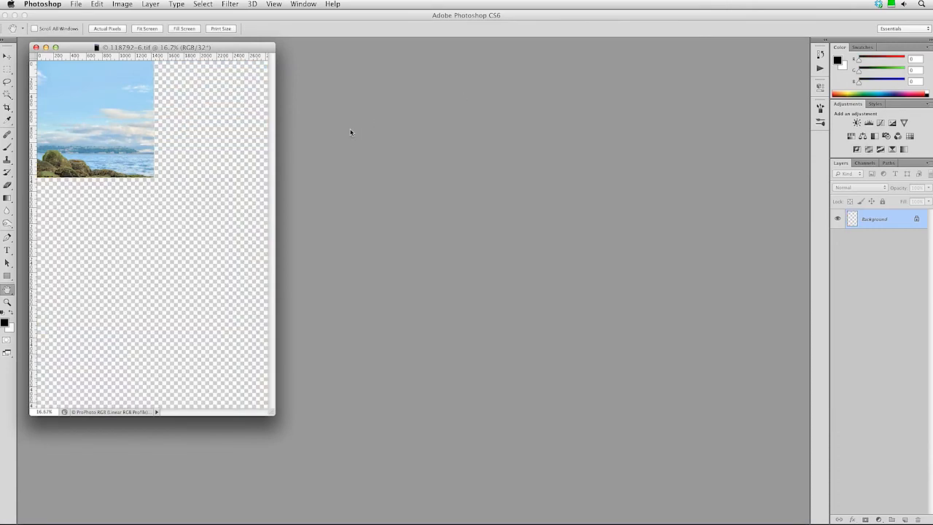
# Start File > Save As with TIFF kept as the format.
pyautogui.click(76, 5)
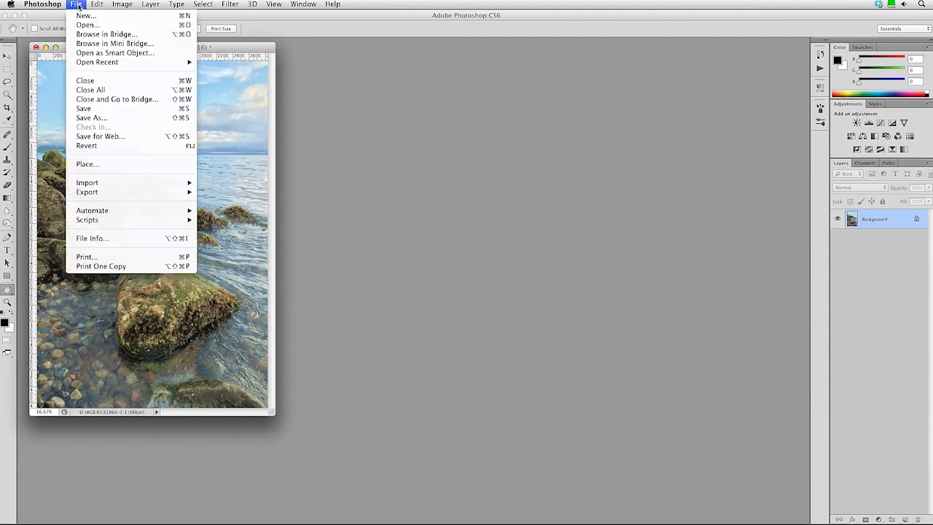
pyautogui.click(92, 118)
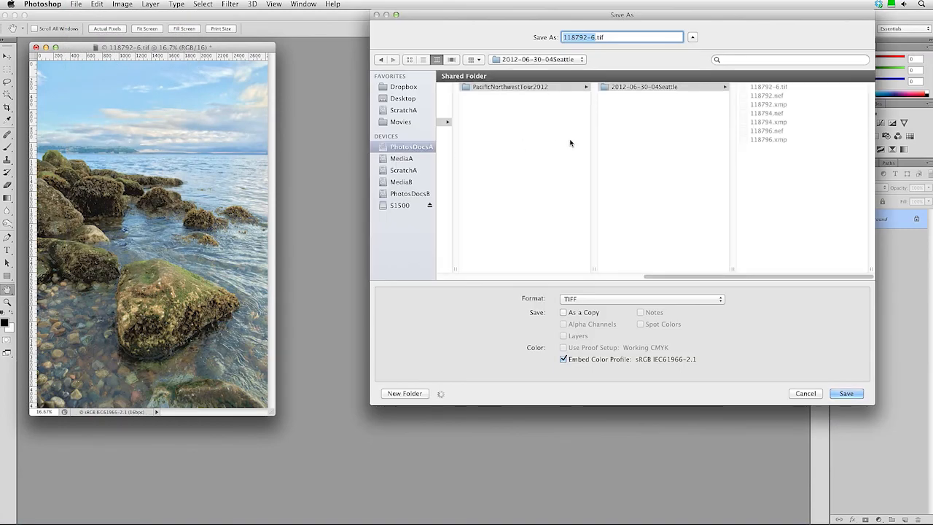
pyautogui.click(597, 300)
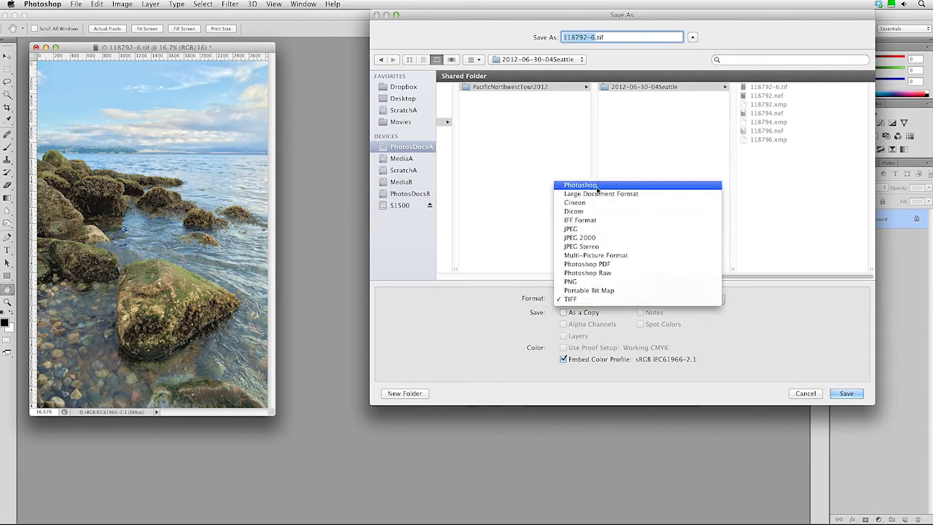
pyautogui.click(625, 299)
pyautogui.moveTo(634, 16); pyautogui.dragTo(592, 49)
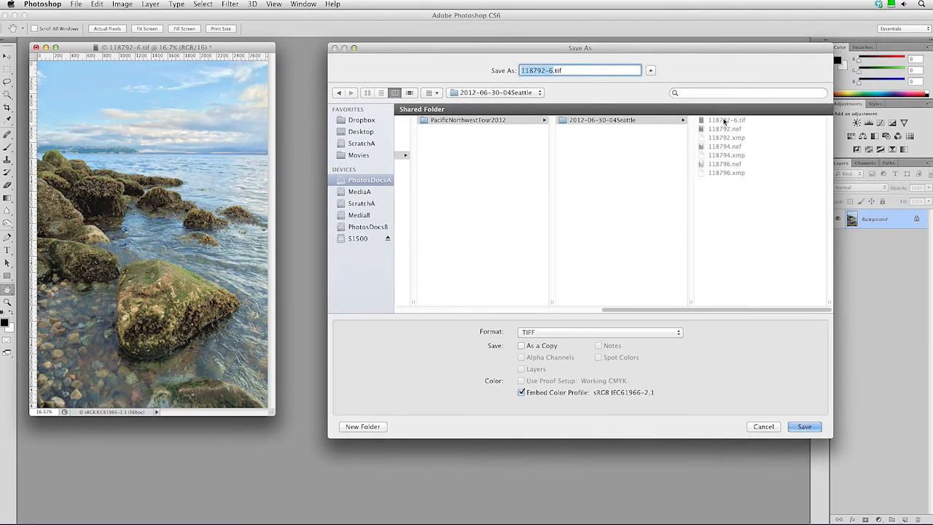
# Name the file 118792-6-Toned.tif, save with ZIP TIFF options, and close the document.
pyautogui.press('Right')
pyautogui.write('-')
pyautogui.write('bit')
pyautogui.press('BackSpace')
pyautogui.press('BackSpace')
pyautogui.press('BackSpace')
pyautogui.press('BackSpace')
pyautogui.press('BackSpace')
pyautogui.write('Toned')
pyautogui.click(802, 428)
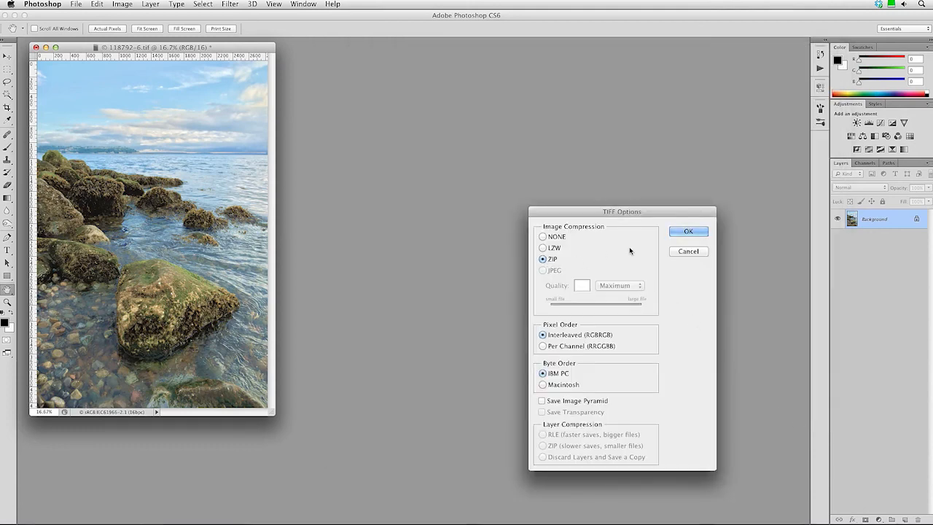
pyautogui.click(689, 232)
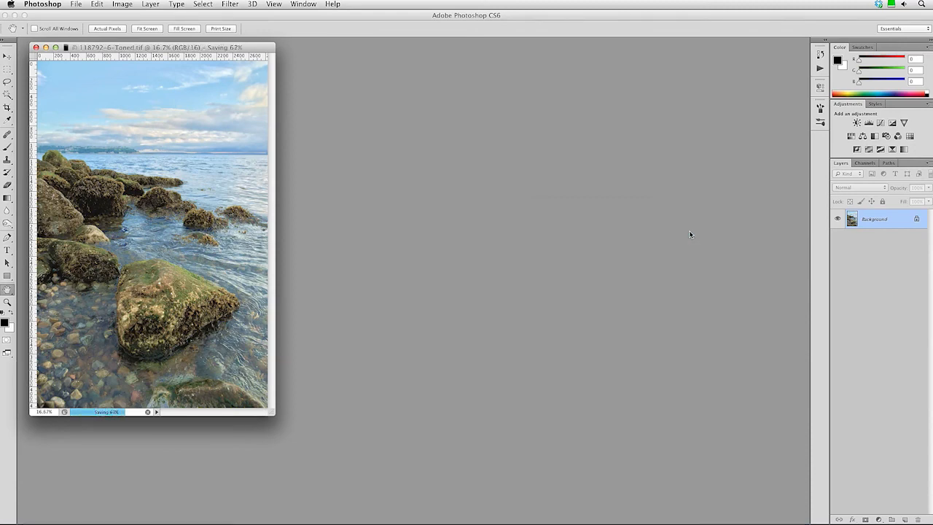
pyautogui.click(36, 47)
# Switch back to Lightroom and view 118792-6-Toned.tif full size in Loupe.
pyautogui.press('super+Tab')
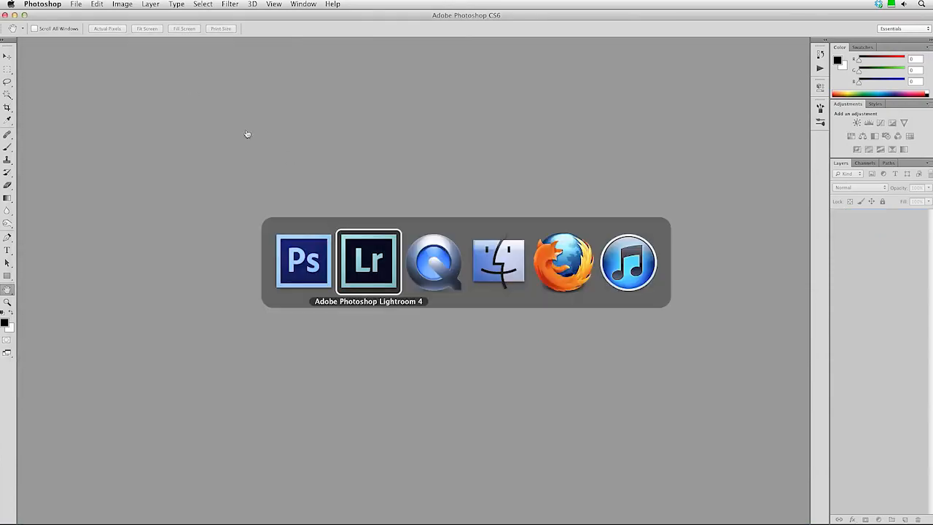
pyautogui.click(376, 254)
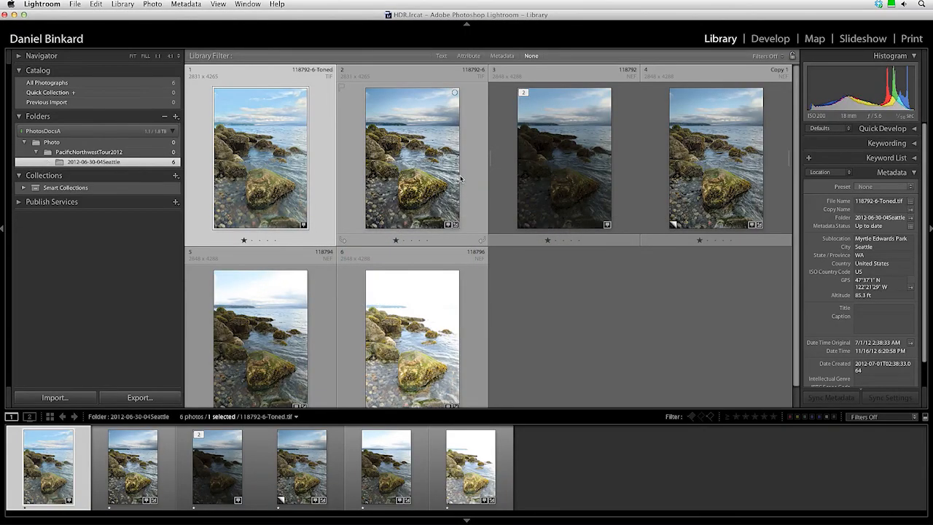
pyautogui.doubleClick(284, 173)
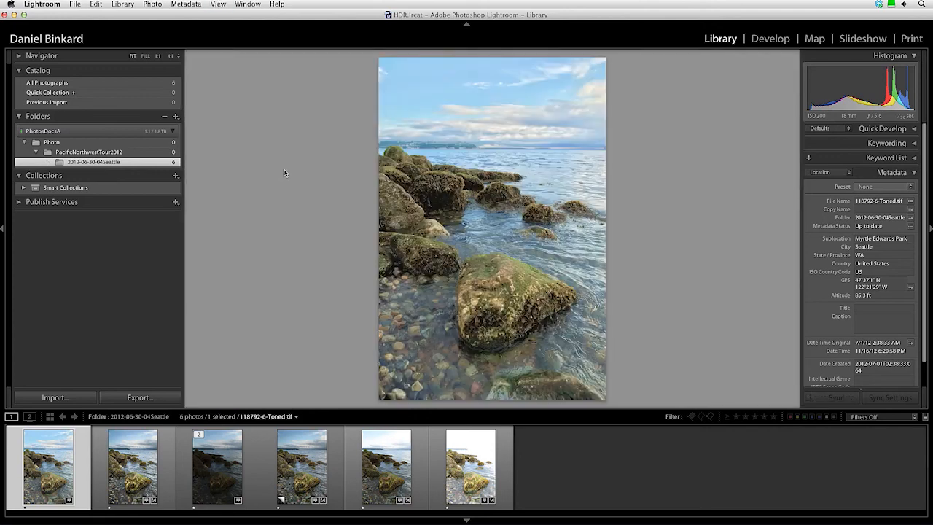
# Flip between the Toned, original 118792-6.tif and 118792.nef Copy 1 versions to compare.
pyautogui.click(138, 469)
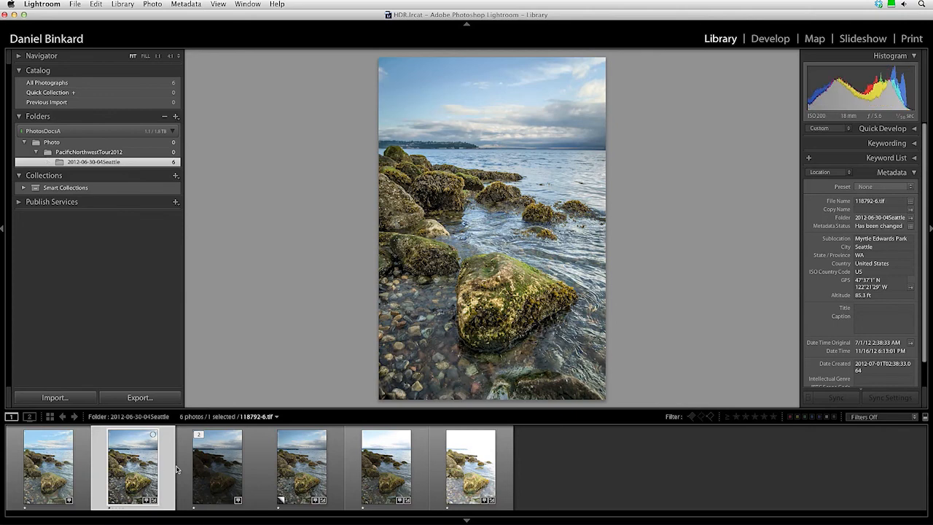
pyautogui.click(292, 467)
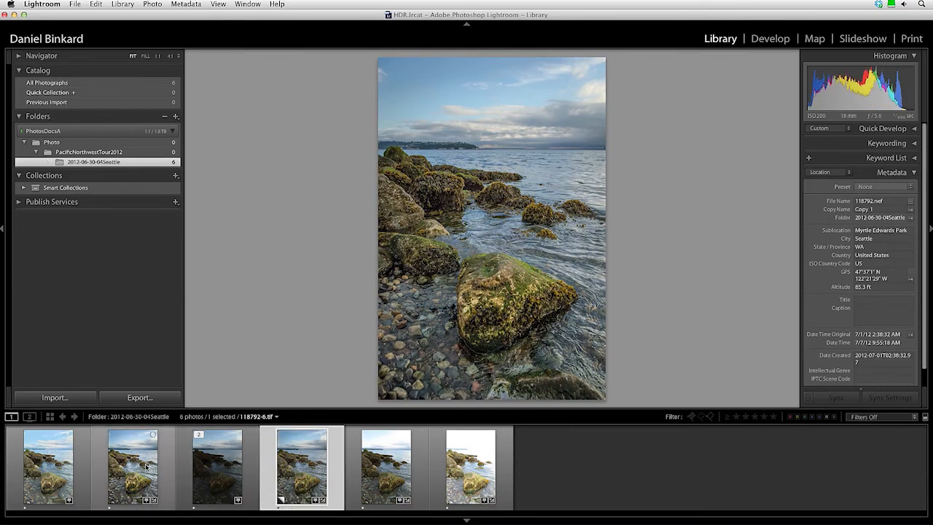
pyautogui.click(144, 469)
pyautogui.click(80, 468)
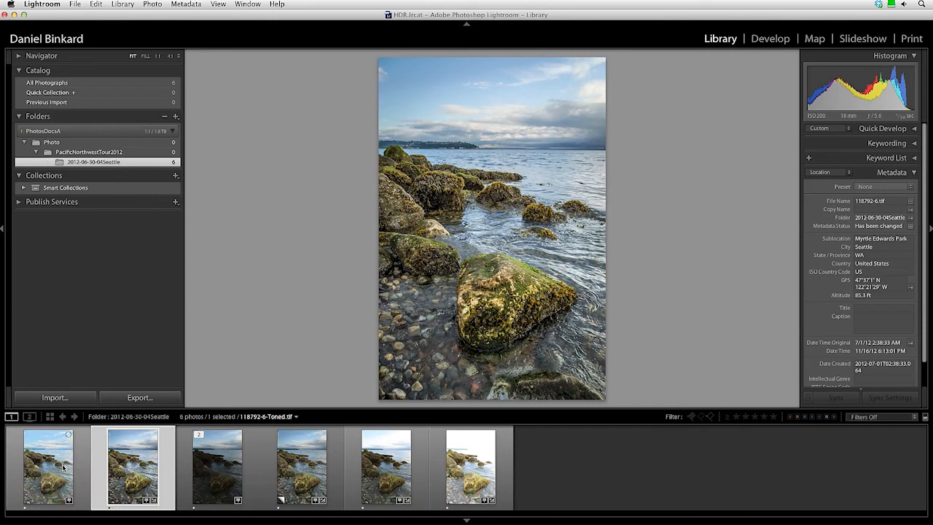
pyautogui.click(135, 468)
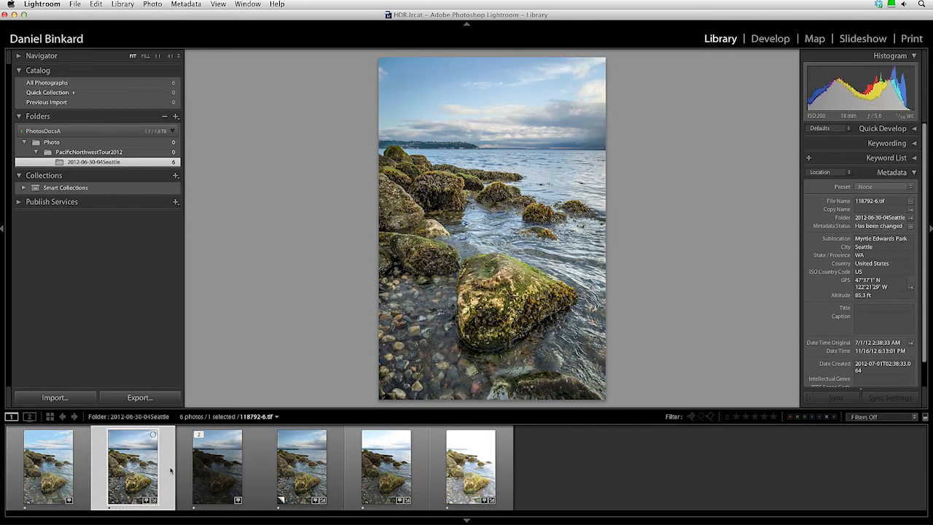
pyautogui.click(301, 471)
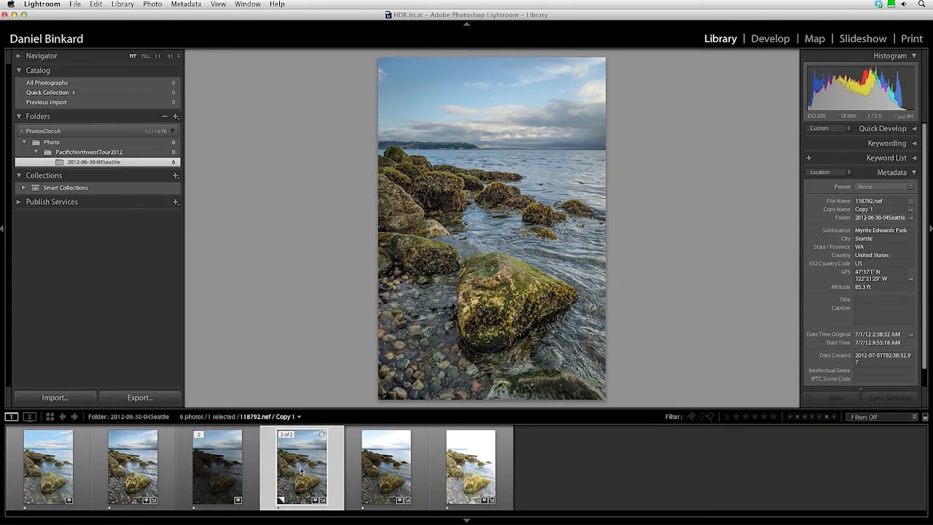